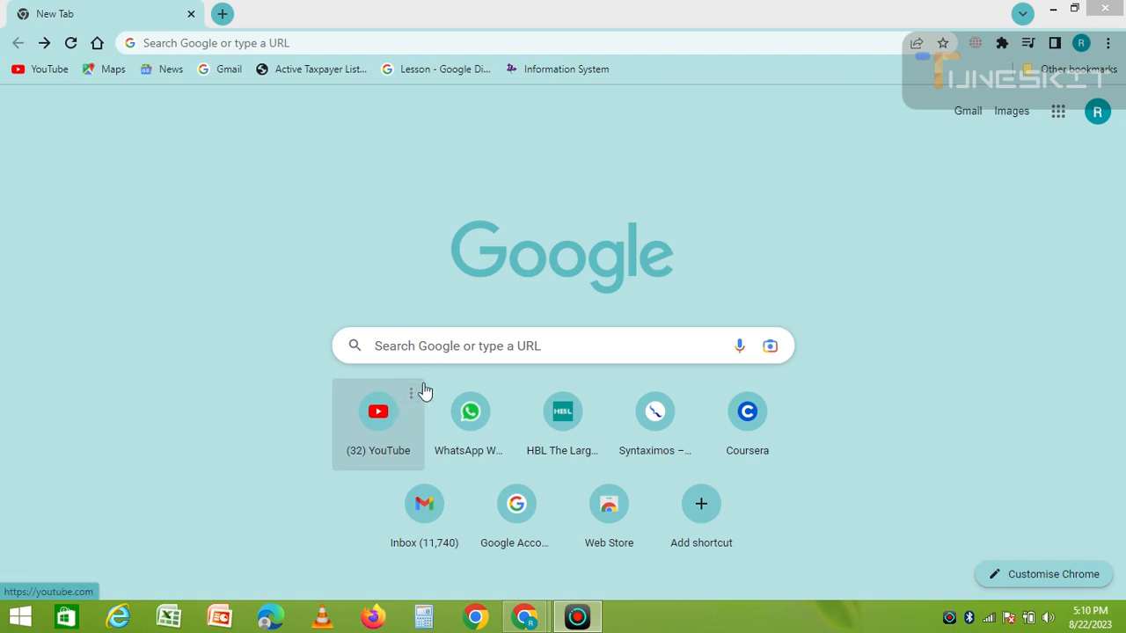
Search Google for 'iris fbr' using the recent search suggestion
{"action": "left_click", "coordinate": [454, 347]}
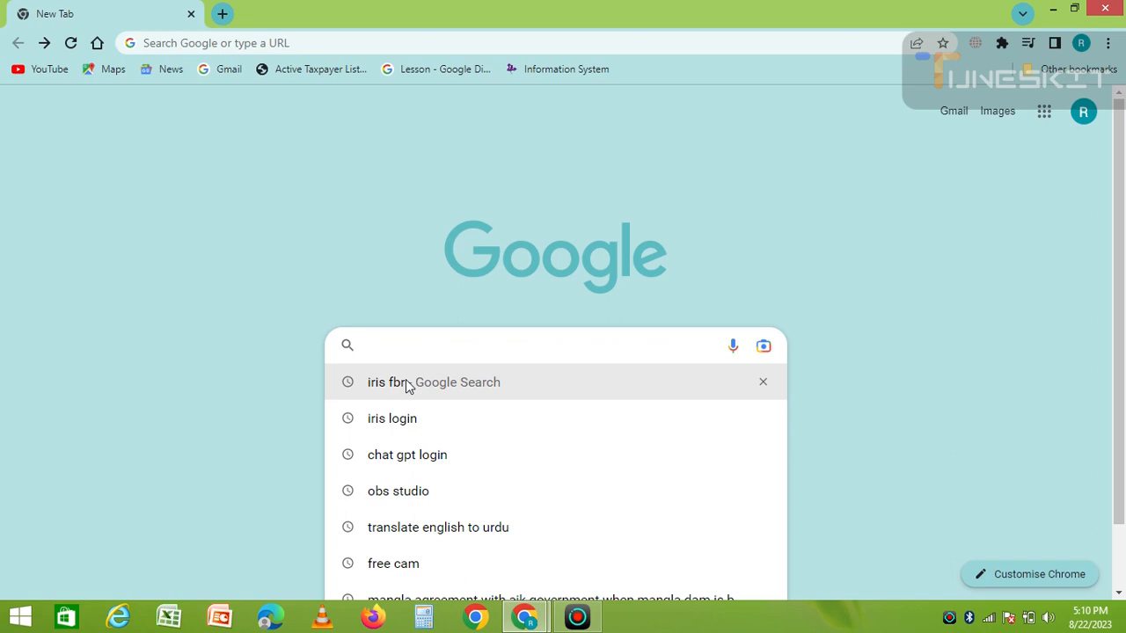
{"action": "left_click", "coordinate": [407, 385]}
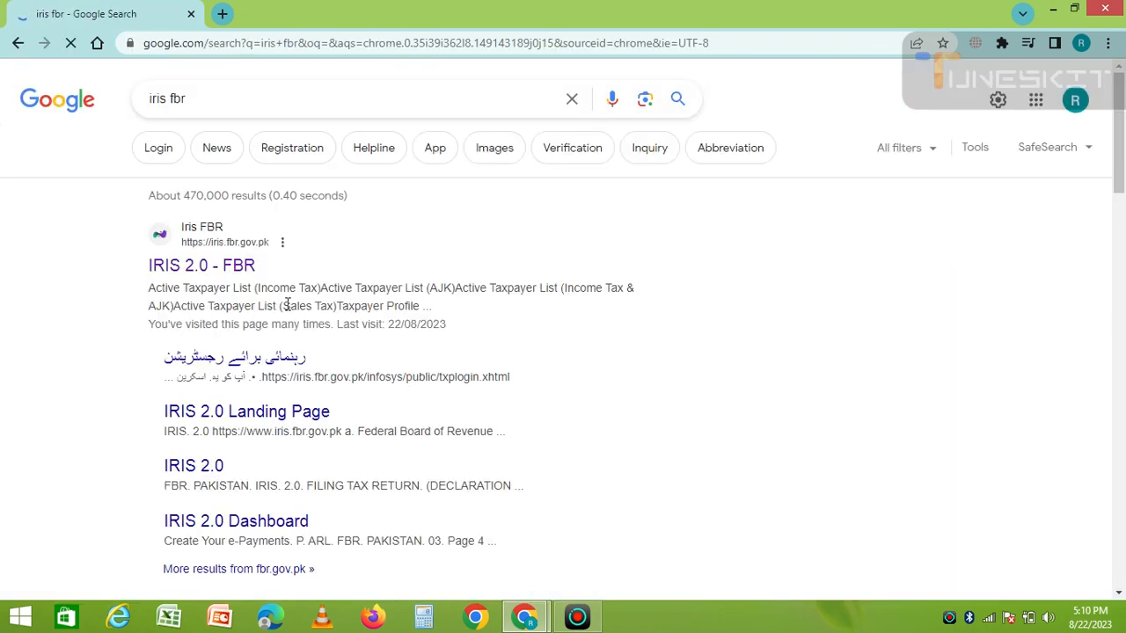
Log in to IRIS 2.0 and start an original Salary Return for Individuals - Classic View
{"action": "left_click", "coordinate": [178, 269]}
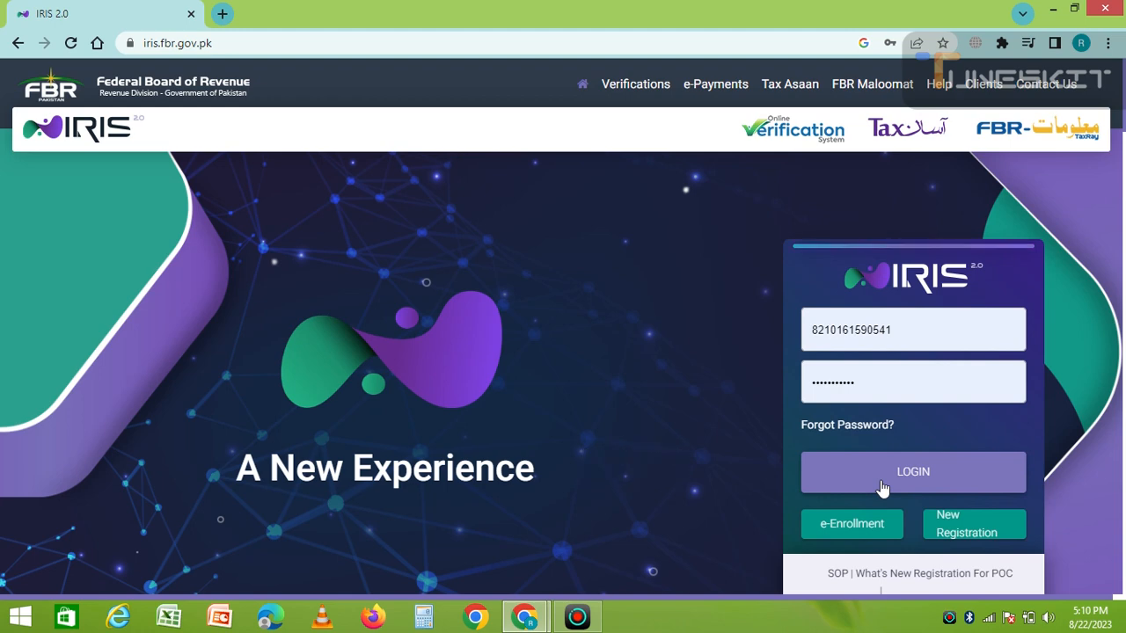
{"action": "left_click", "coordinate": [890, 476]}
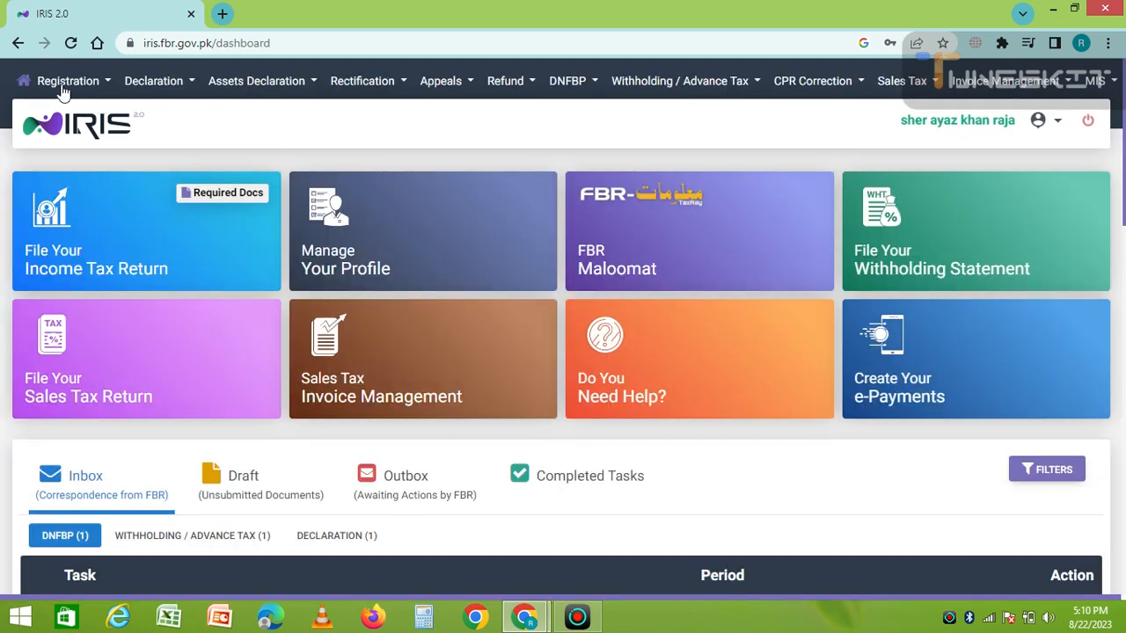
{"action": "left_click", "coordinate": [186, 84]}
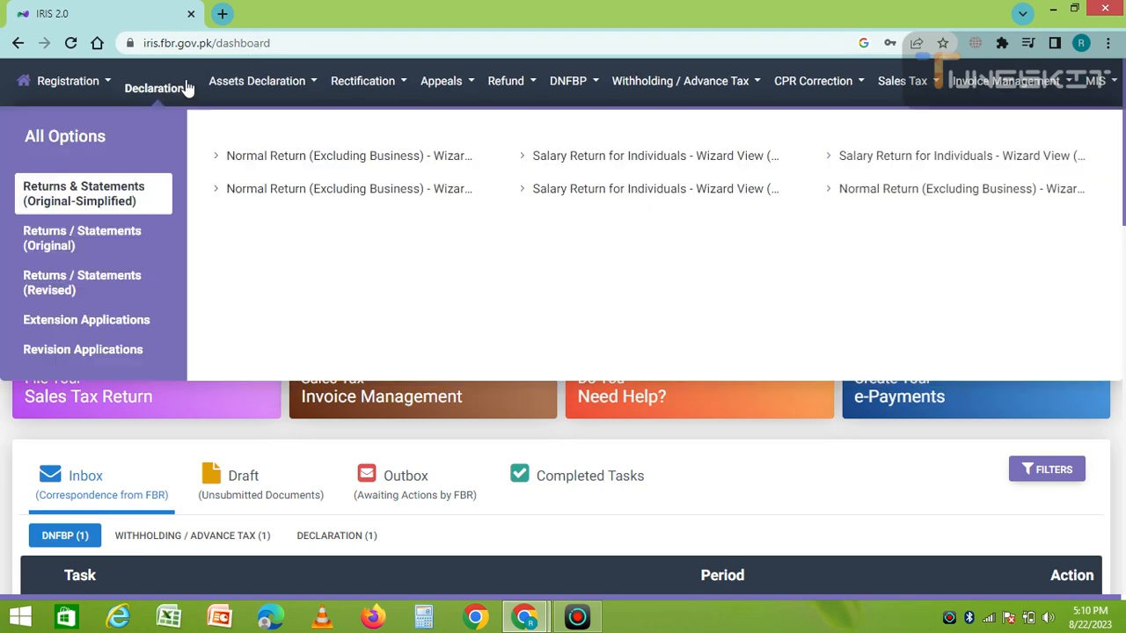
{"action": "left_click", "coordinate": [37, 254]}
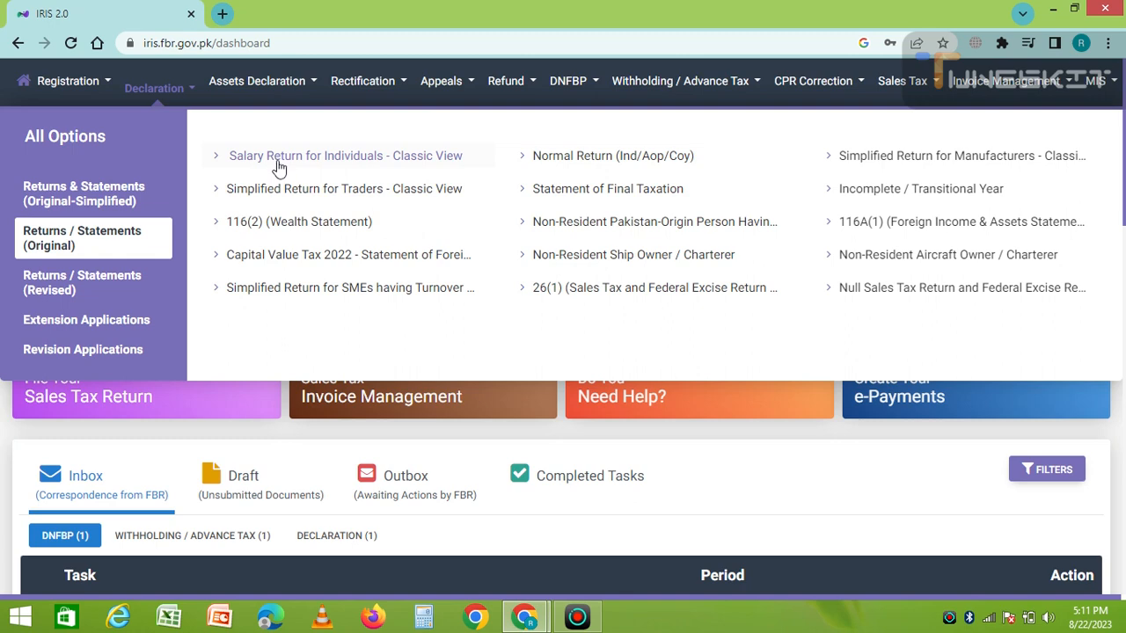
{"action": "left_click", "coordinate": [277, 164]}
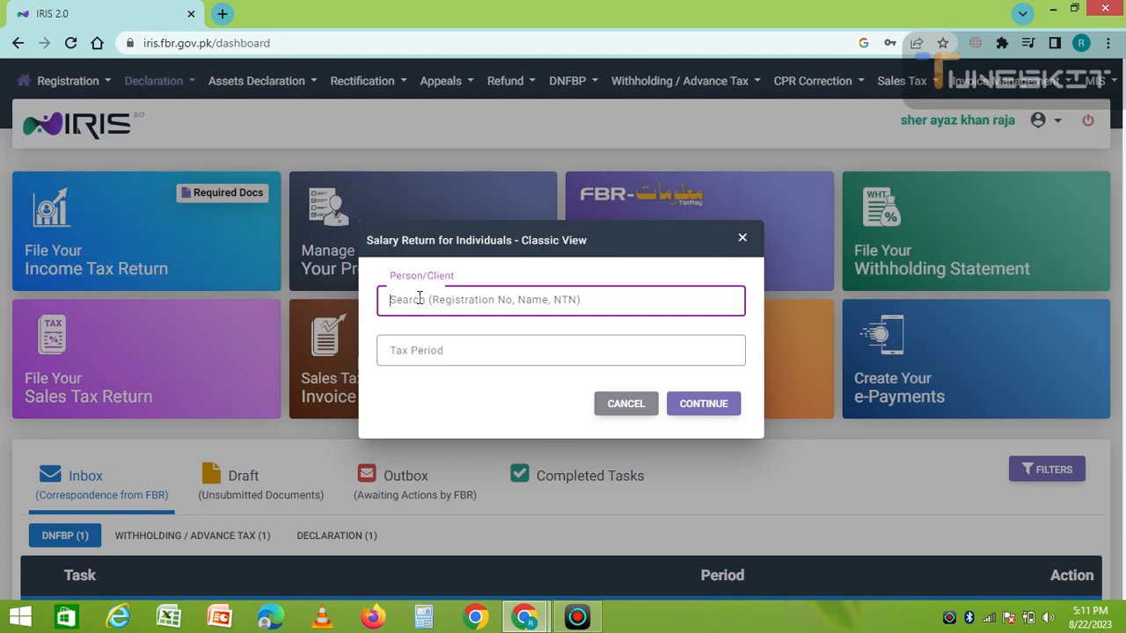
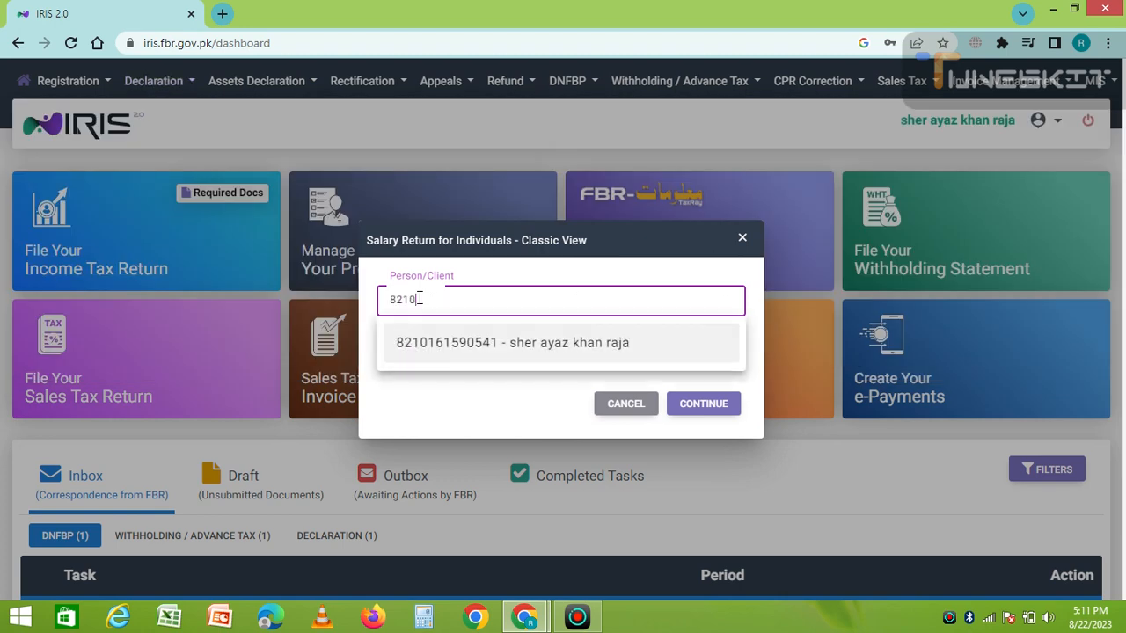
Select the taxpayer by registration number and tax period 01-Jul-2022 - 30-Jun-2023, then continue
{"action": "left_click", "coordinate": [437, 350]}
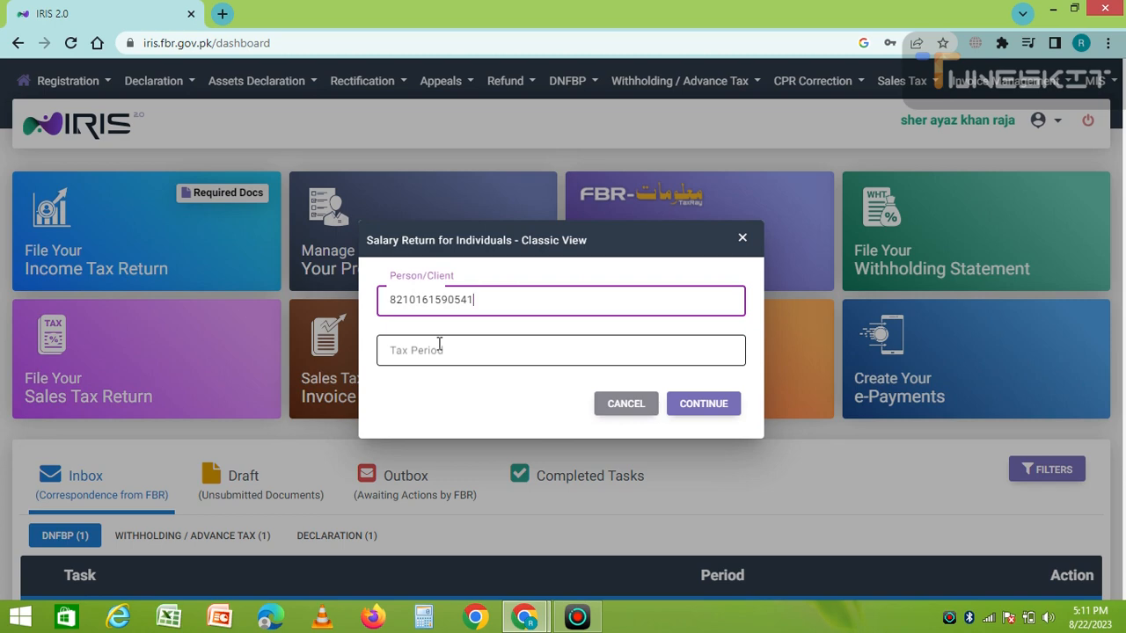
{"action": "left_click", "coordinate": [425, 352]}
{"action": "left_click", "coordinate": [425, 352]}
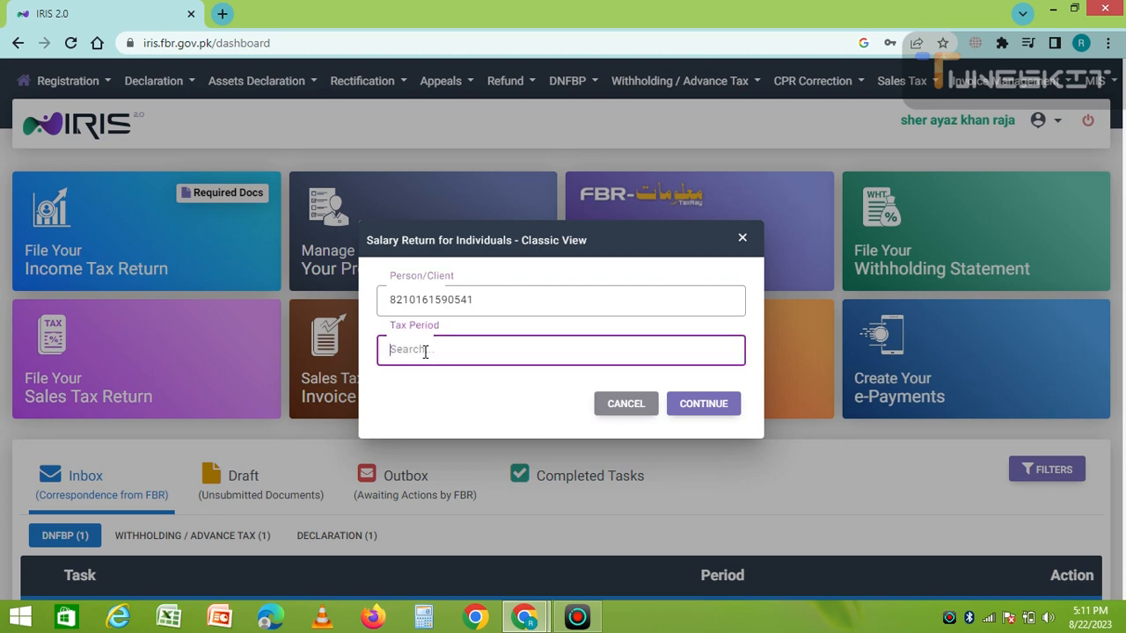
{"action": "type", "text": "2023"}
{"action": "left_click", "coordinate": [461, 392]}
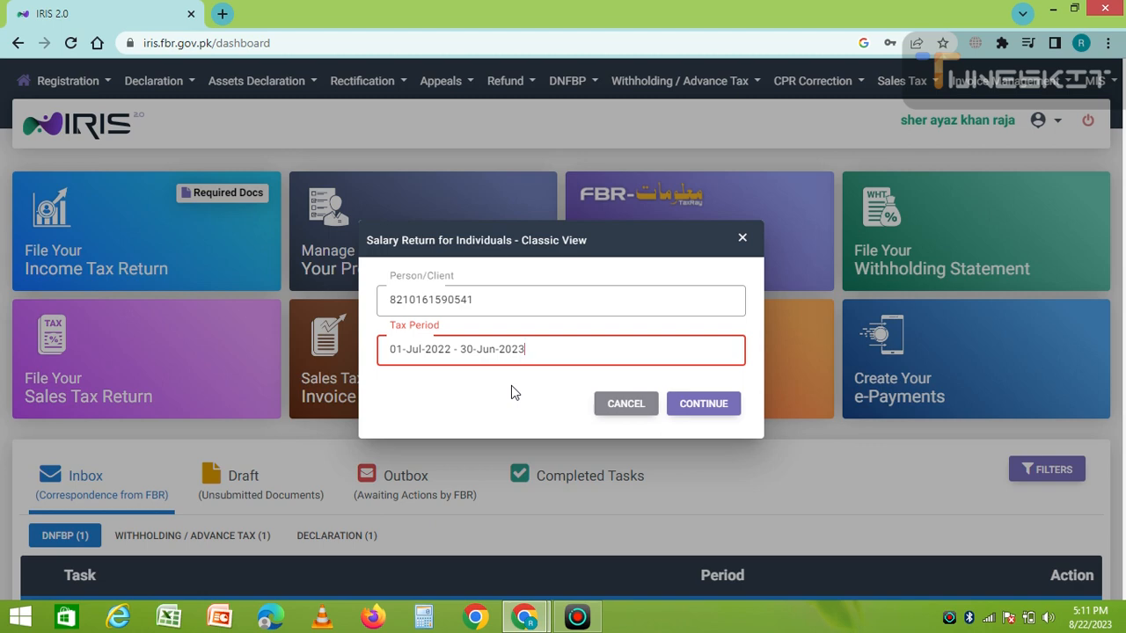
{"action": "left_click", "coordinate": [708, 405]}
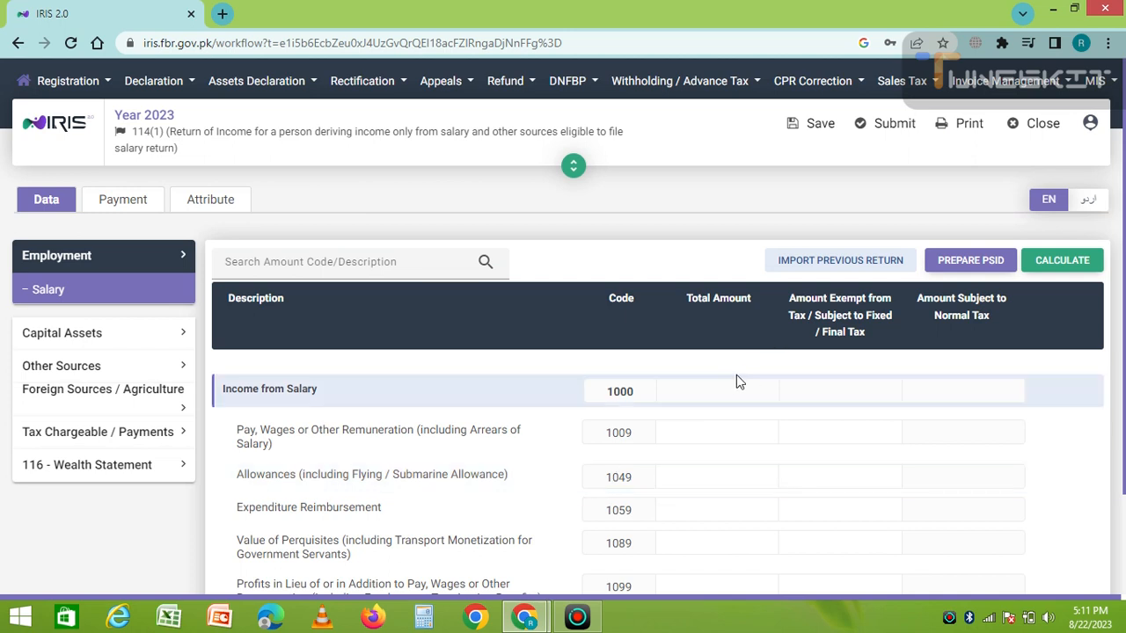
Enter 600,000 total pay under code 1009, recalculate, and mark 20,000 as exempt
{"action": "left_click", "coordinate": [703, 428]}
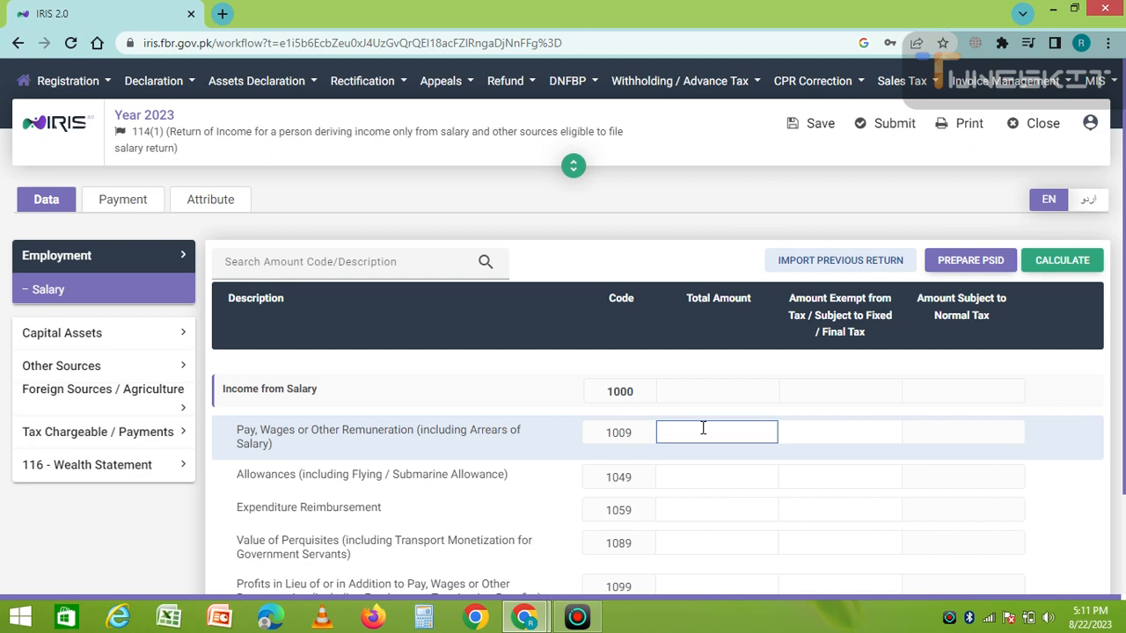
{"action": "type", "text": "600,000"}
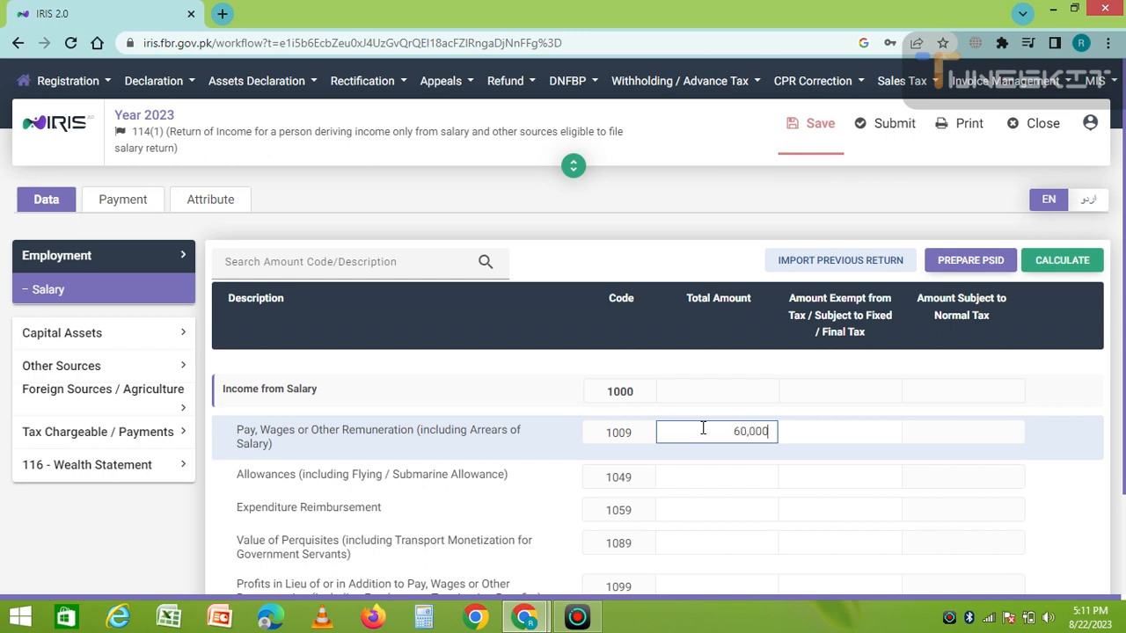
{"action": "left_click", "coordinate": [1047, 264]}
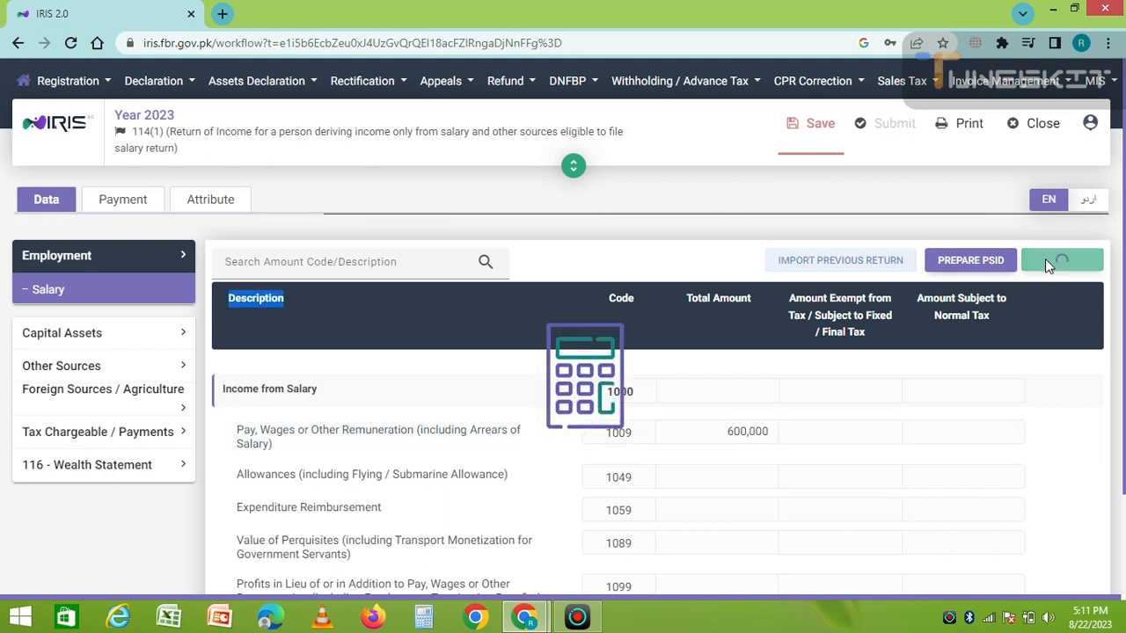
{"action": "left_click", "coordinate": [805, 431]}
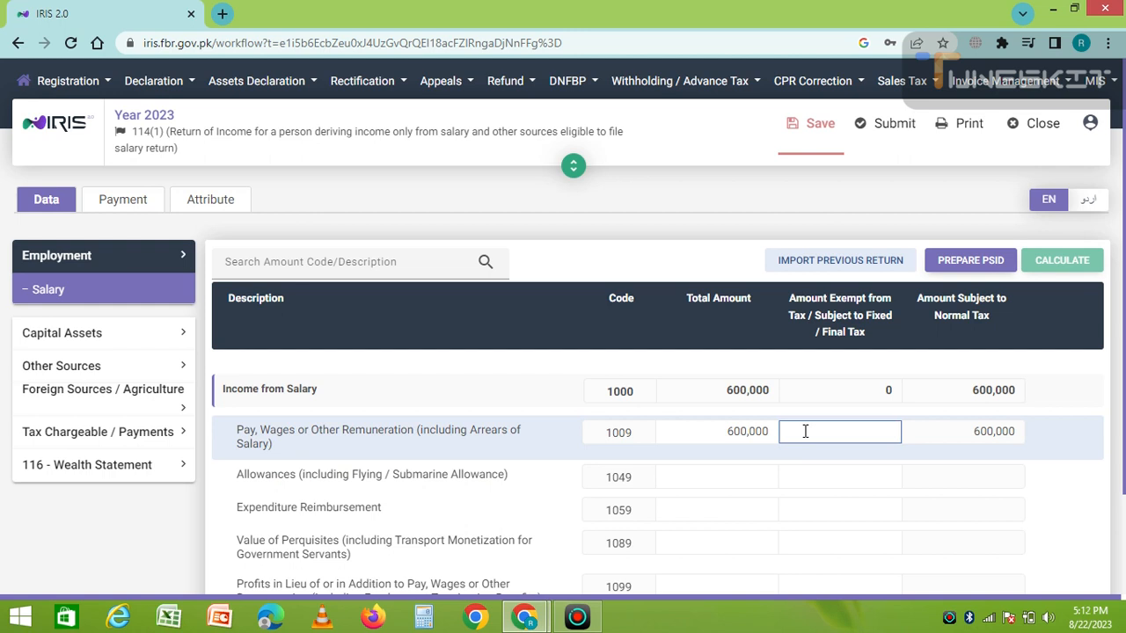
{"action": "type", "text": "200000"}
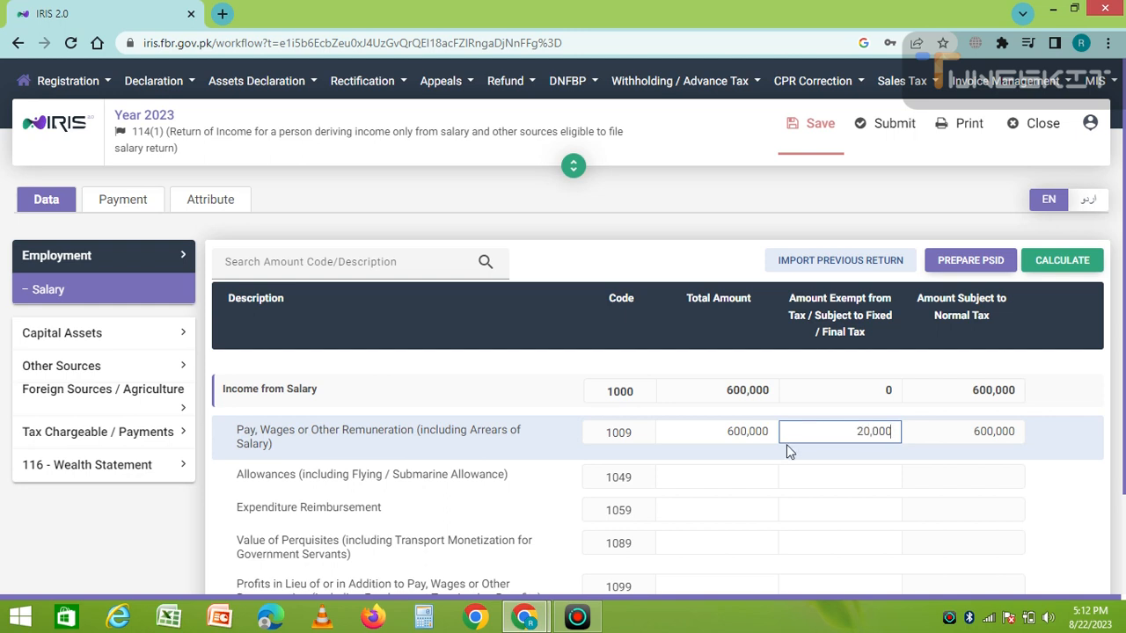
Add a fully exempt 30,000 expenditure reimbursement under code 1059 and recalculate
{"action": "left_click", "coordinate": [756, 475]}
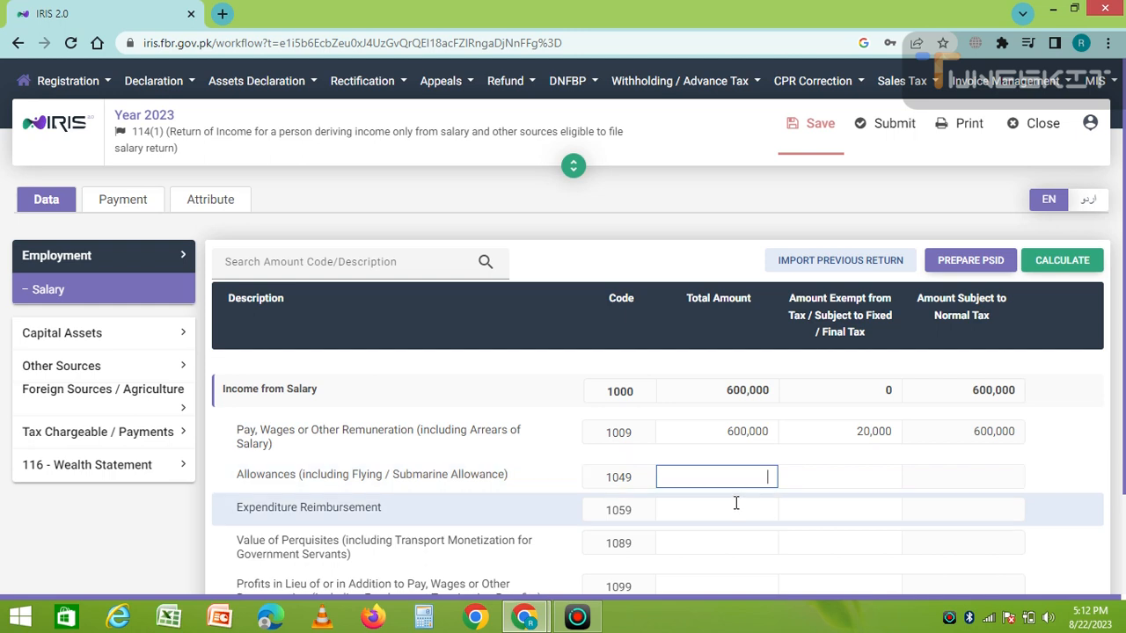
{"action": "left_click", "coordinate": [731, 507]}
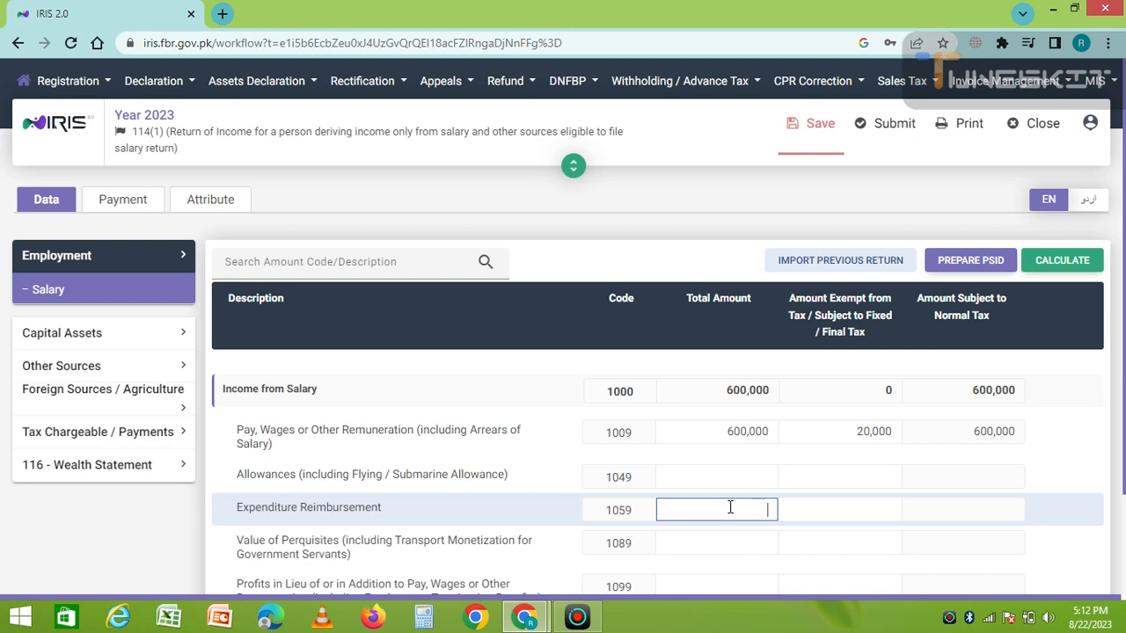
{"action": "type", "text": "300000"}
{"action": "left_click", "coordinate": [844, 506]}
{"action": "type", "text": "30000"}
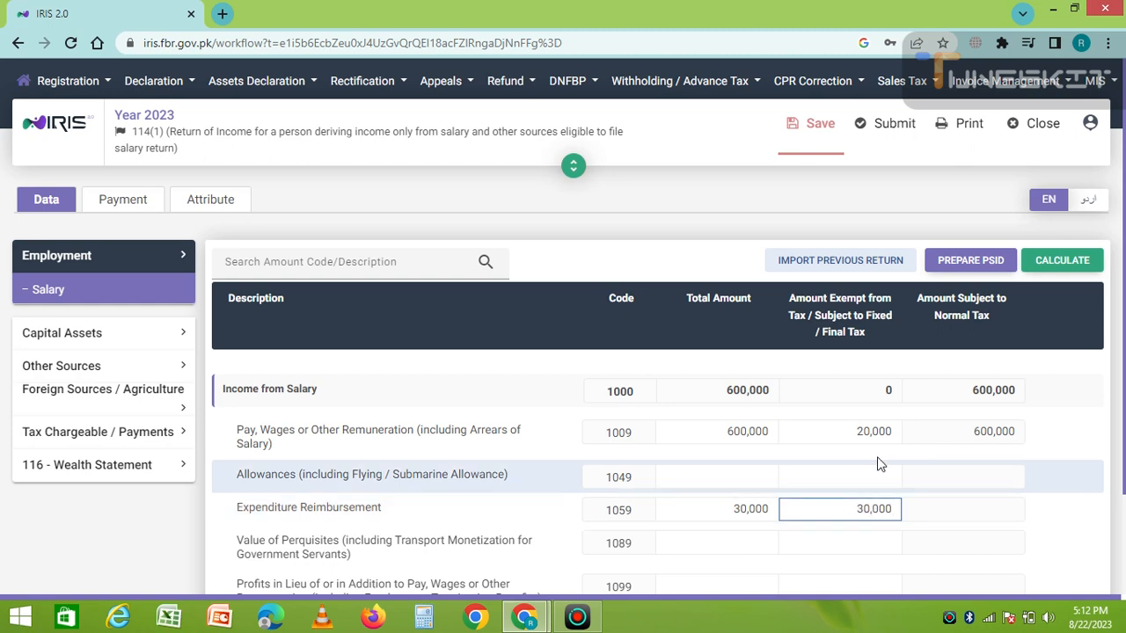
{"action": "left_click", "coordinate": [1047, 264]}
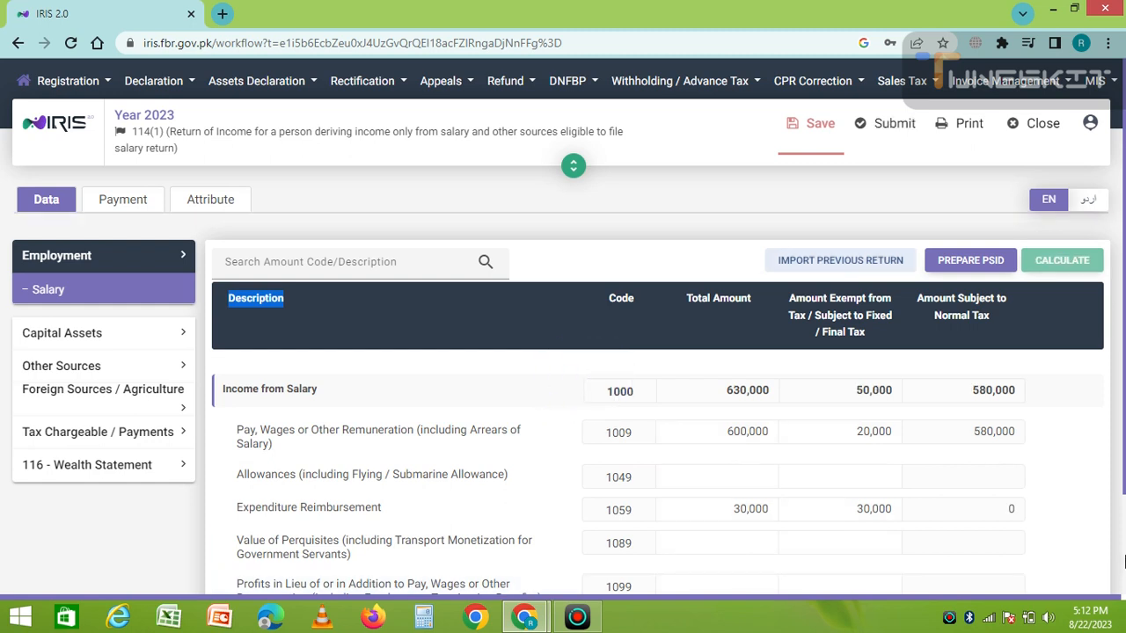
Enter 2,000,000 as total and exempt termination benefits under code 1099, then recalculate
{"action": "scroll", "coordinate": [1124, 563], "scroll_direction": "down", "scroll_amount": 2}
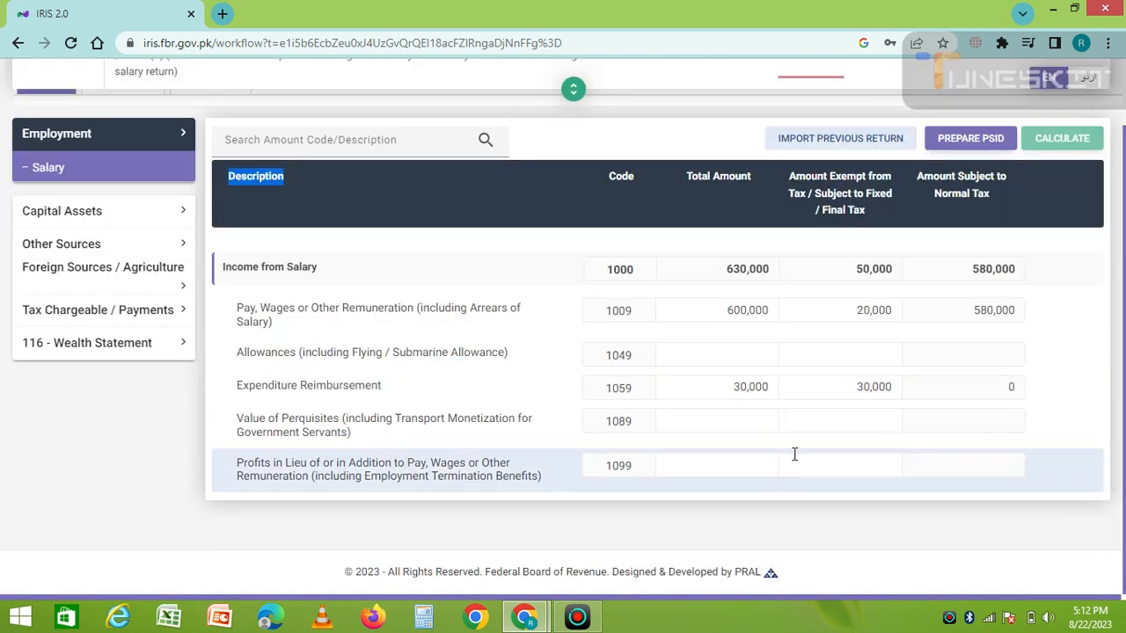
{"action": "left_click", "coordinate": [756, 466]}
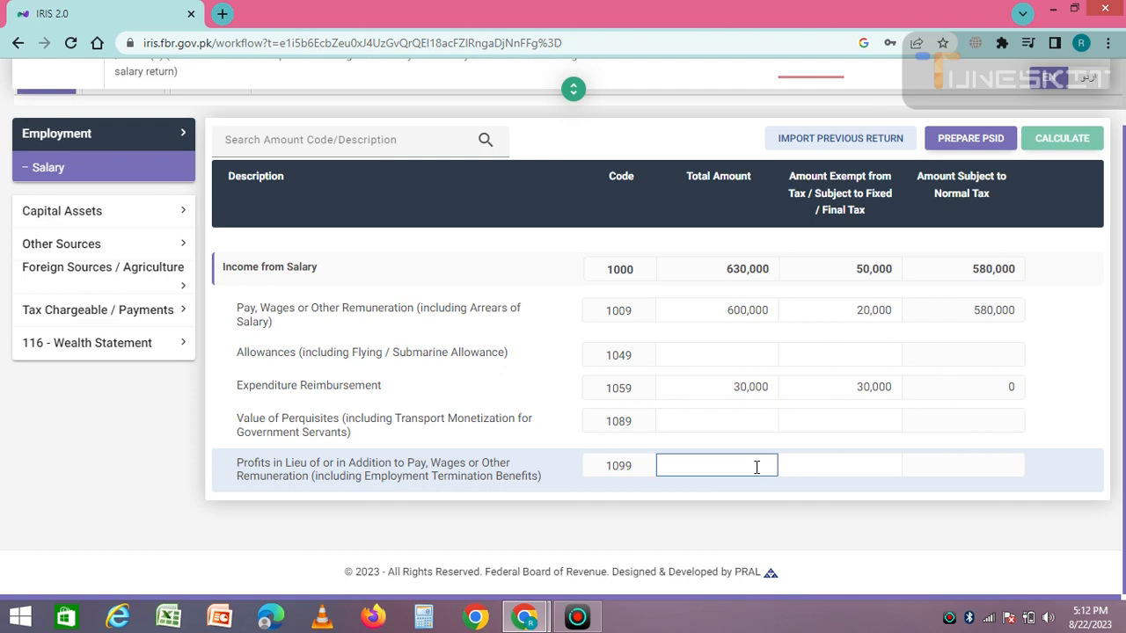
{"action": "type", "text": "2,000,00"}
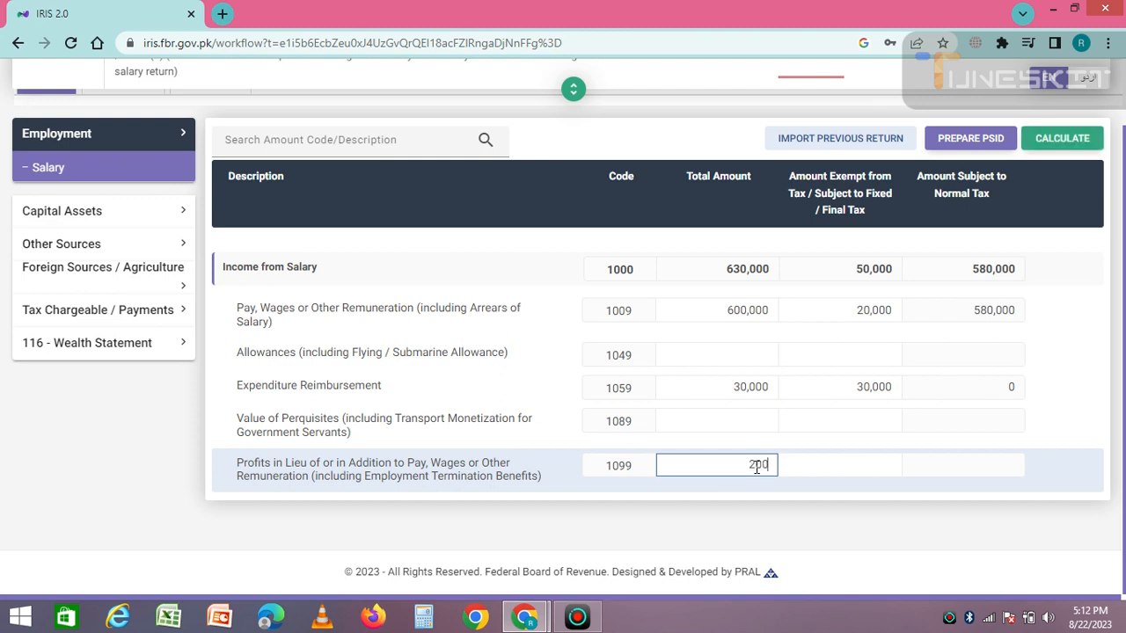
{"action": "type", "text": "0"}
{"action": "left_click", "coordinate": [824, 463]}
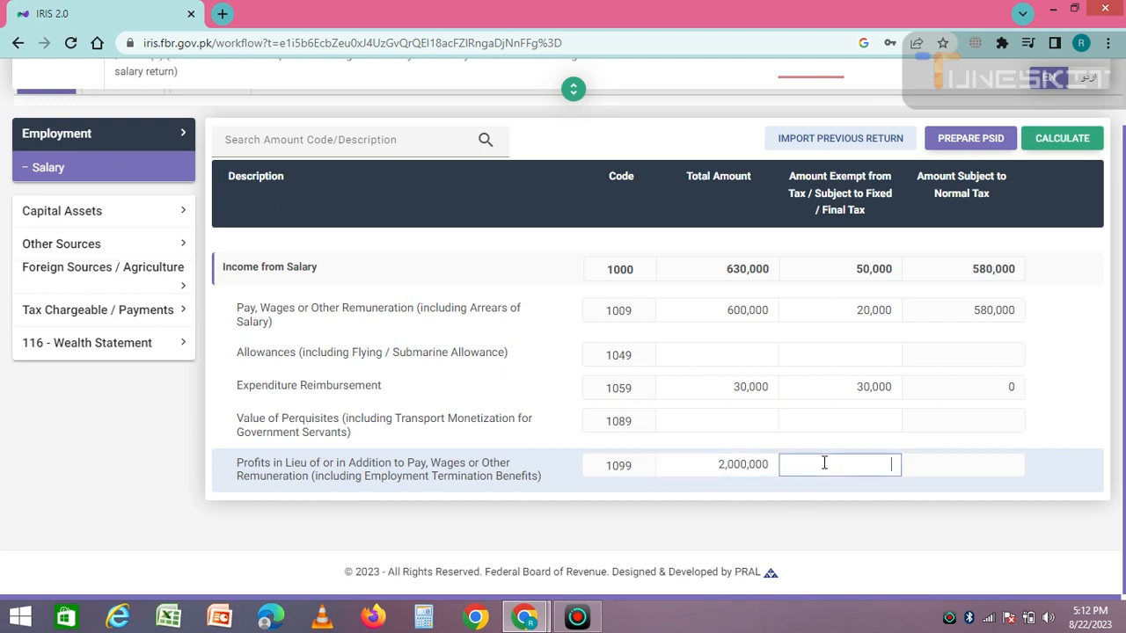
{"action": "type", "text": "2,000,000"}
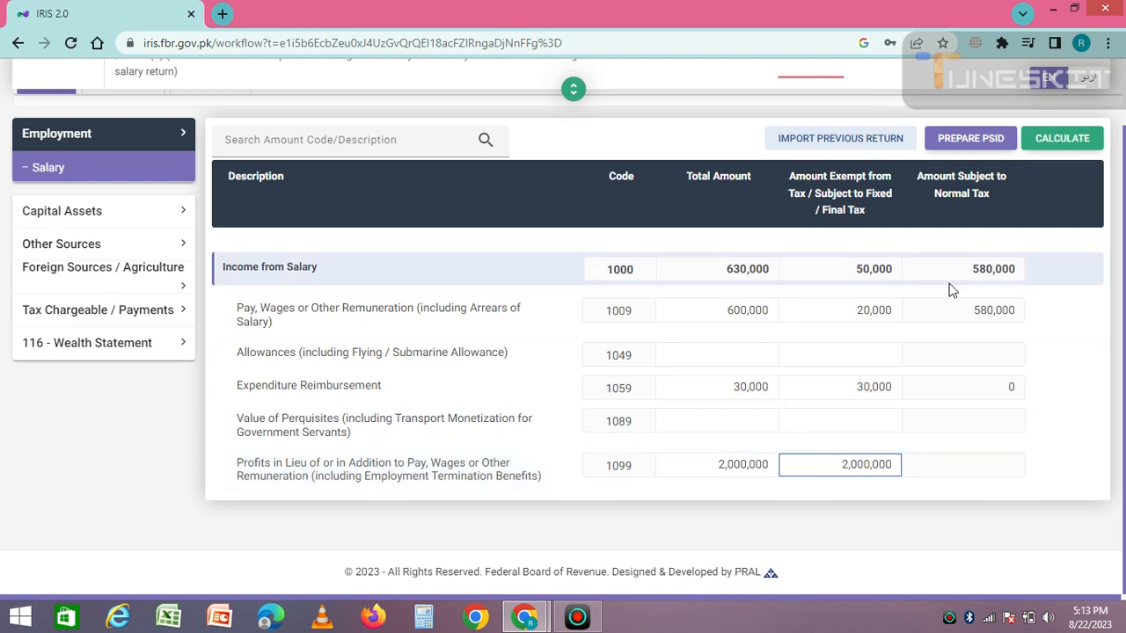
{"action": "left_click", "coordinate": [1060, 141]}
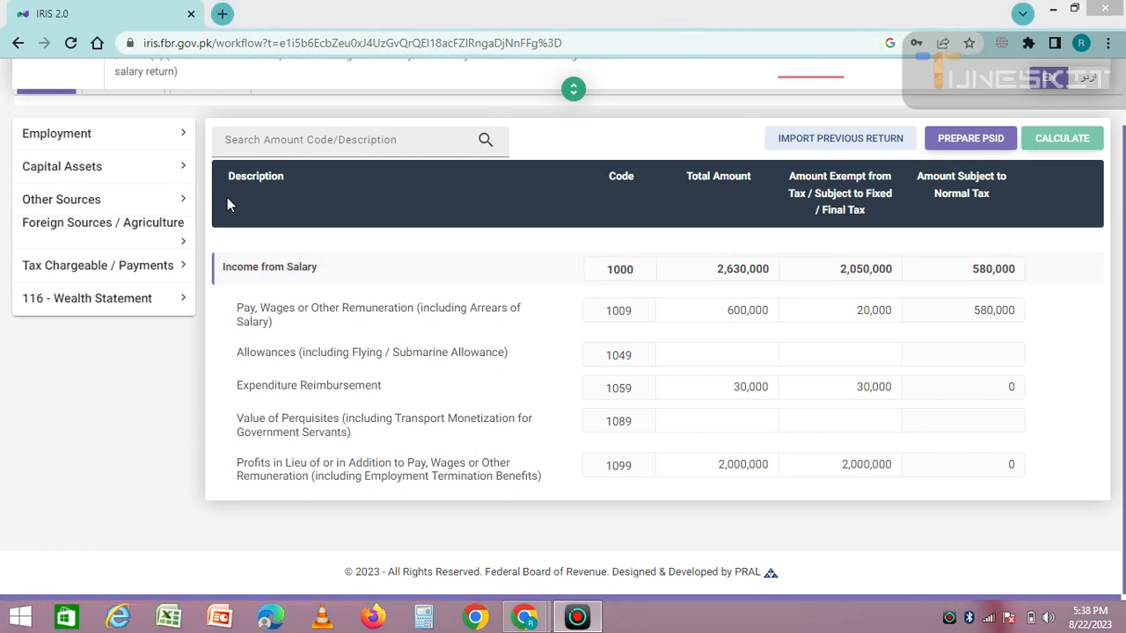
Record 10,000 receipts for Salary of Employees u/s 149 under Adjustable Tax and recalculate
{"action": "left_click", "coordinate": [104, 275]}
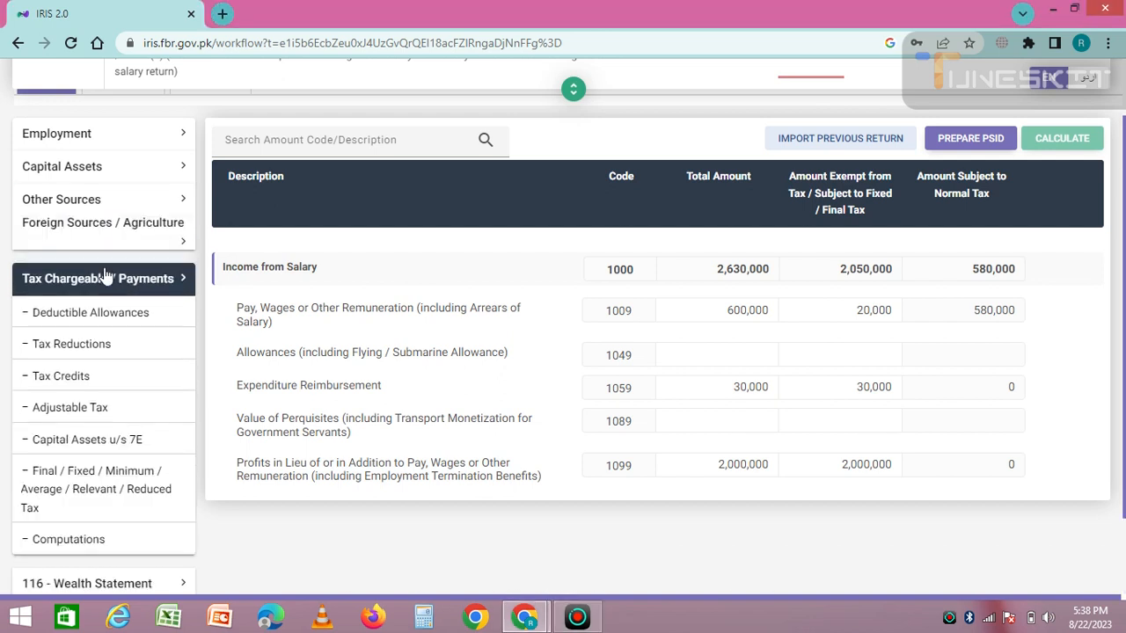
{"action": "left_click", "coordinate": [69, 410]}
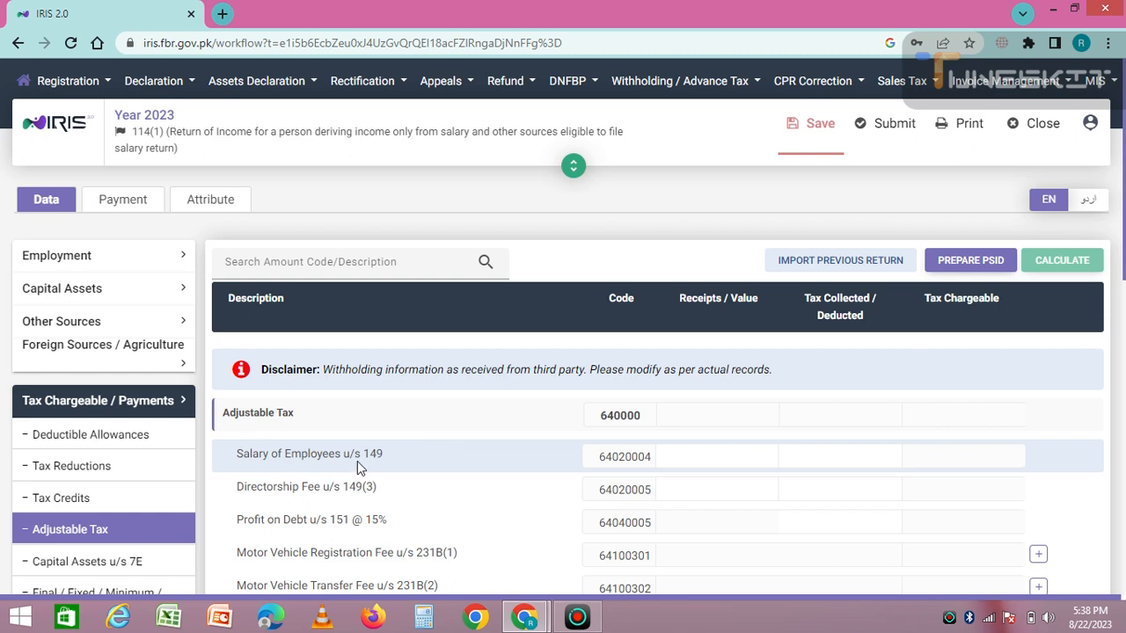
{"action": "left_click", "coordinate": [669, 456]}
{"action": "type", "text": "100000"}
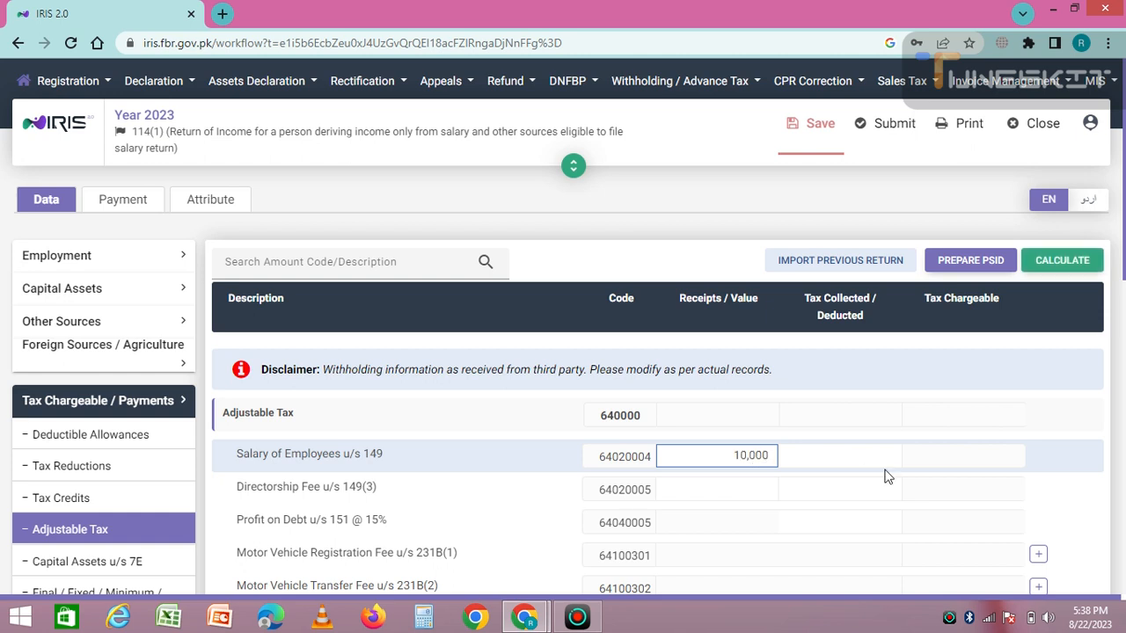
{"action": "left_click", "coordinate": [1066, 261]}
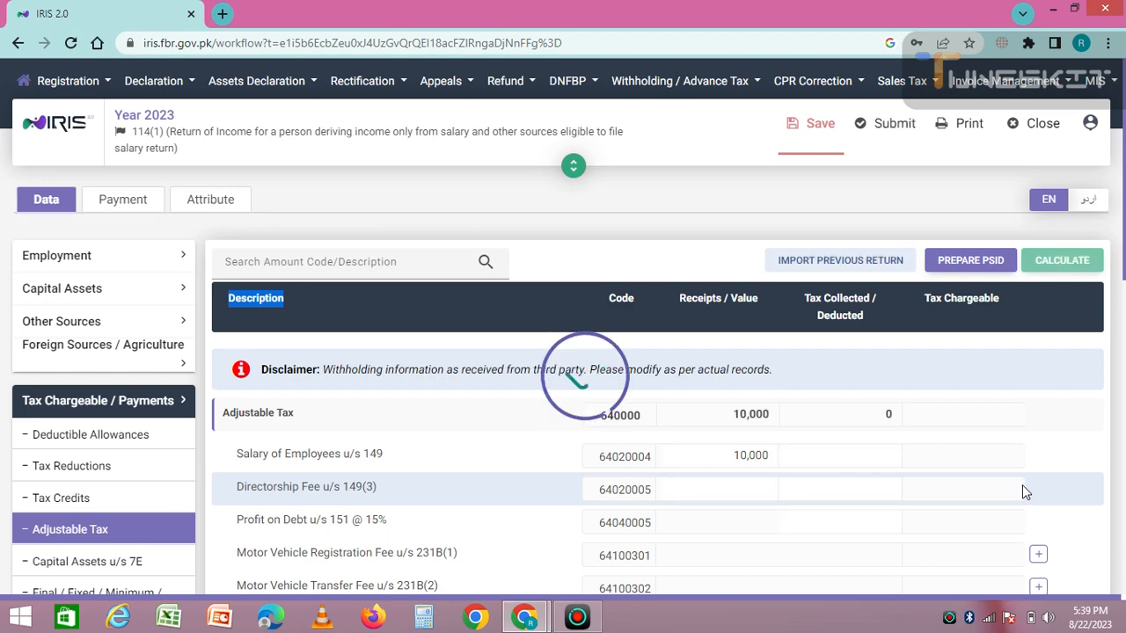
{"action": "scroll", "coordinate": [838, 417], "scroll_direction": "down", "scroll_amount": 5}
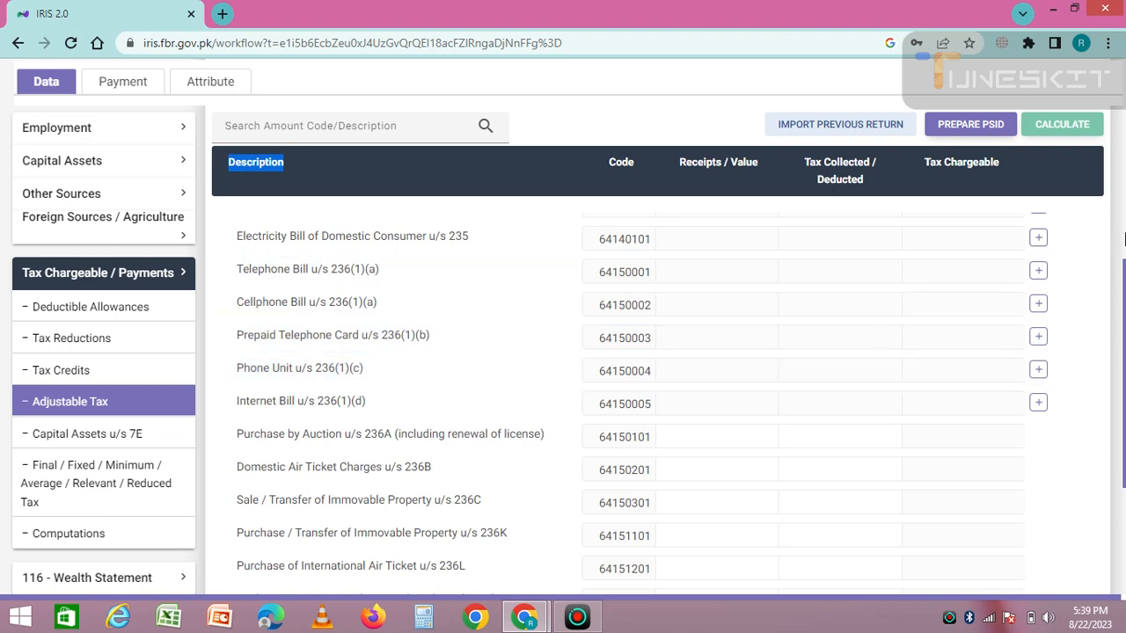
Revisit the Adjustable Tax and Capital Assets u/s 7E sections, recalculating the tax figures
{"action": "left_click", "coordinate": [92, 407]}
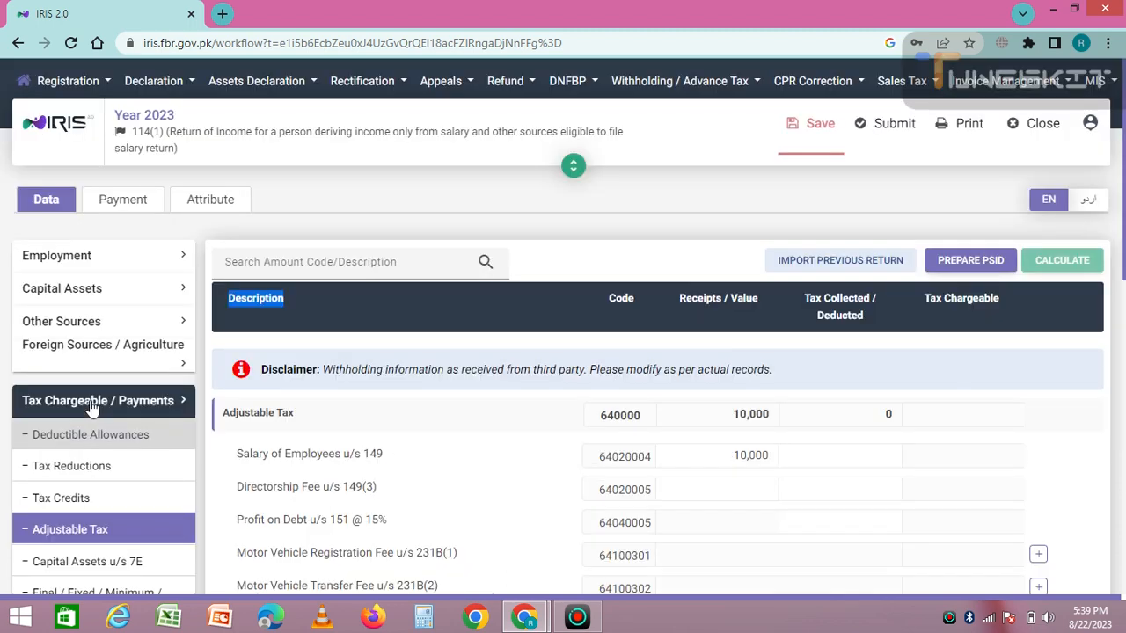
{"action": "left_click", "coordinate": [86, 410]}
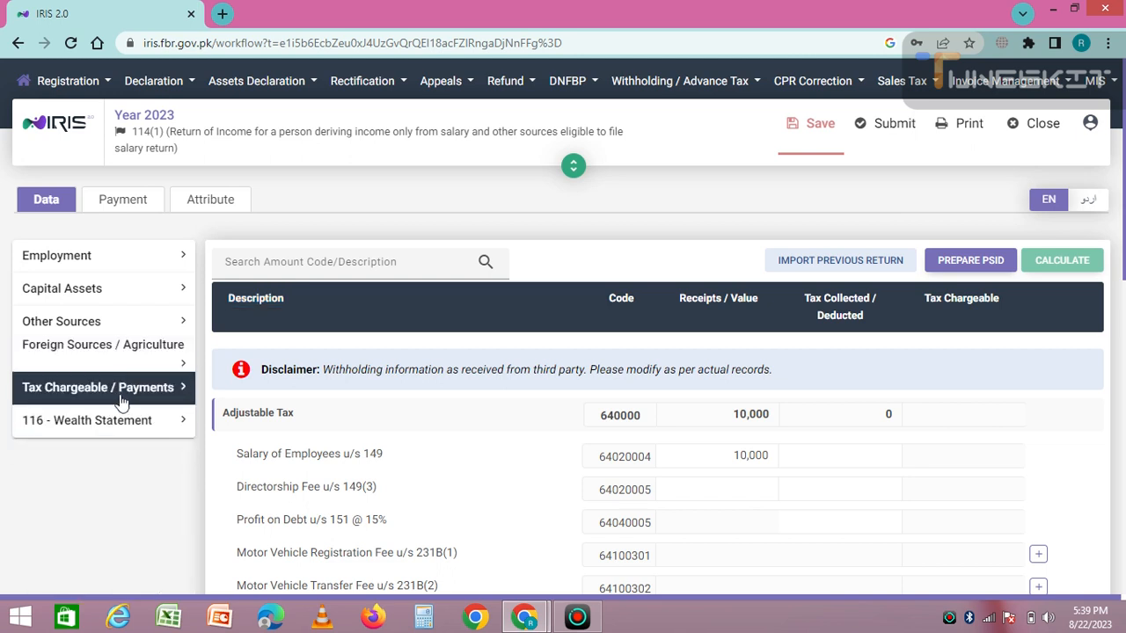
{"action": "left_click", "coordinate": [121, 396]}
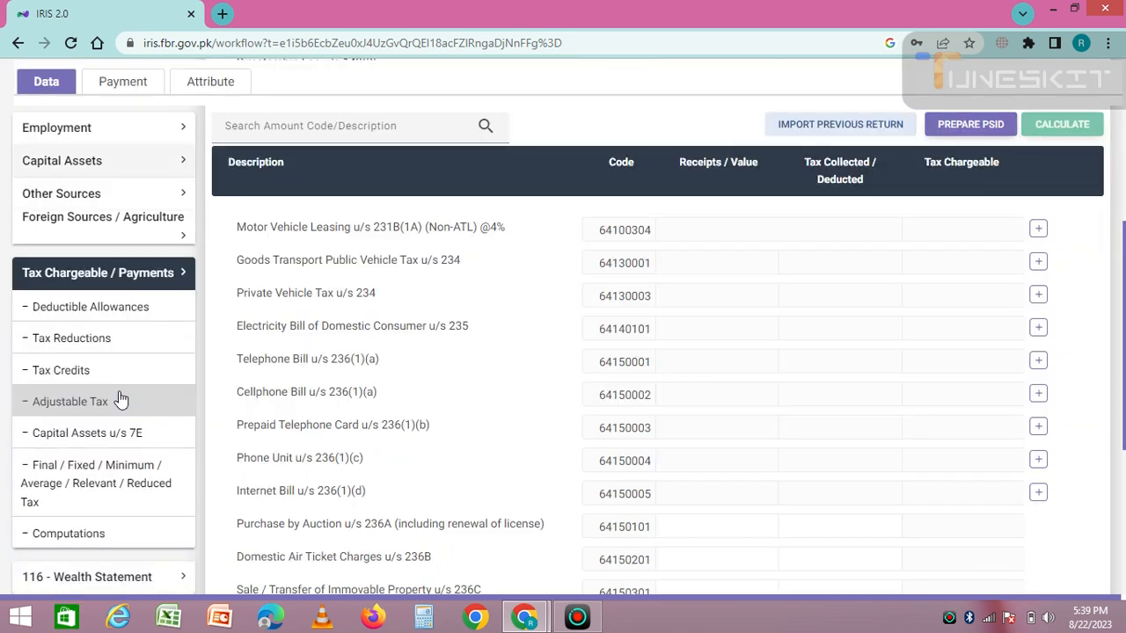
{"action": "left_click", "coordinate": [117, 401]}
{"action": "left_click", "coordinate": [69, 534]}
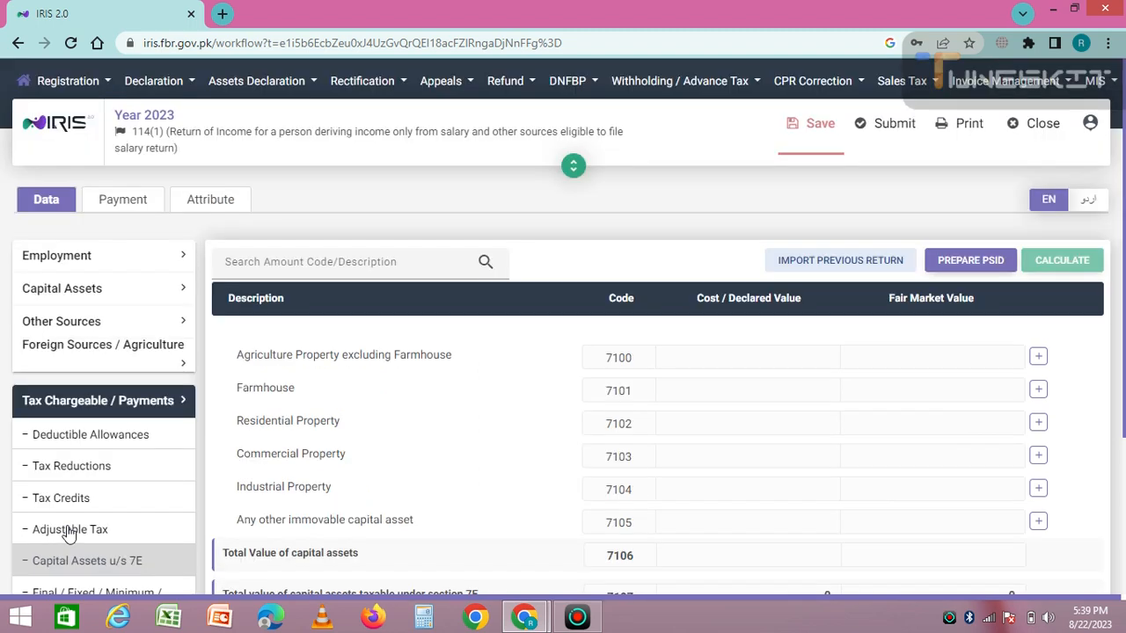
{"action": "double_click", "coordinate": [1050, 259]}
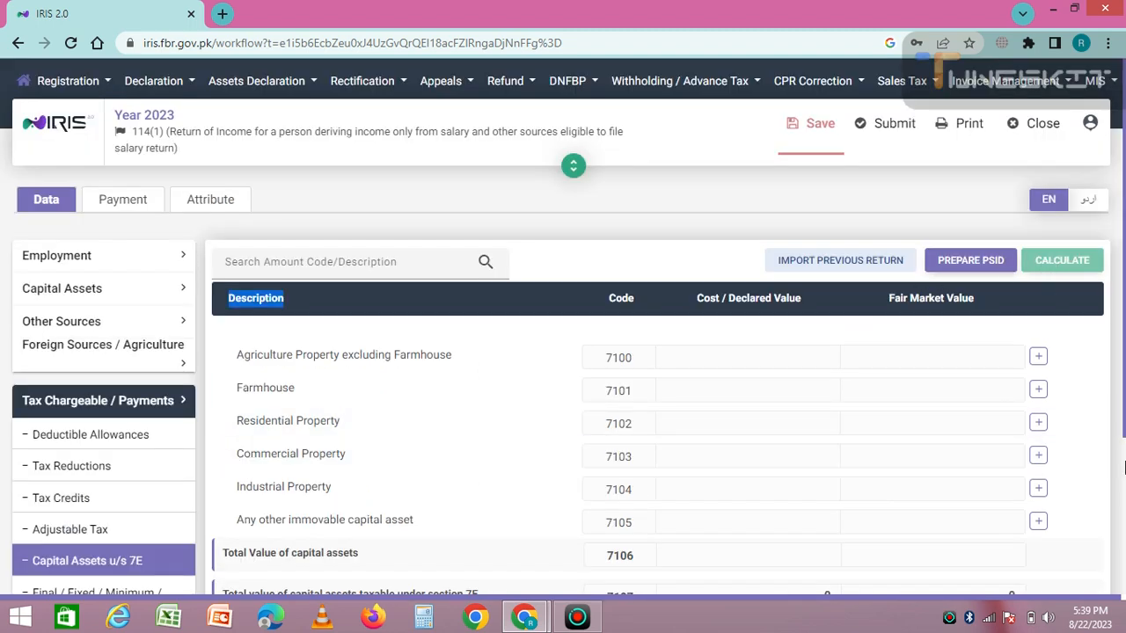
{"action": "scroll", "coordinate": [1125, 468], "scroll_direction": "down", "scroll_amount": 3}
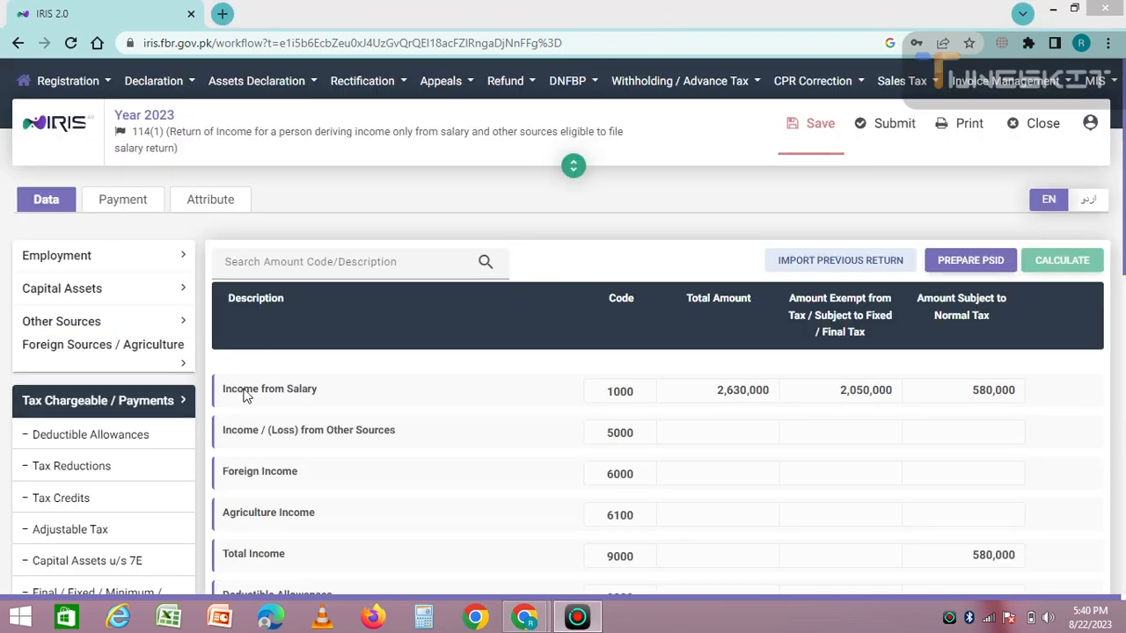
{"action": "scroll", "coordinate": [1123, 500], "scroll_direction": "down", "scroll_amount": 5}
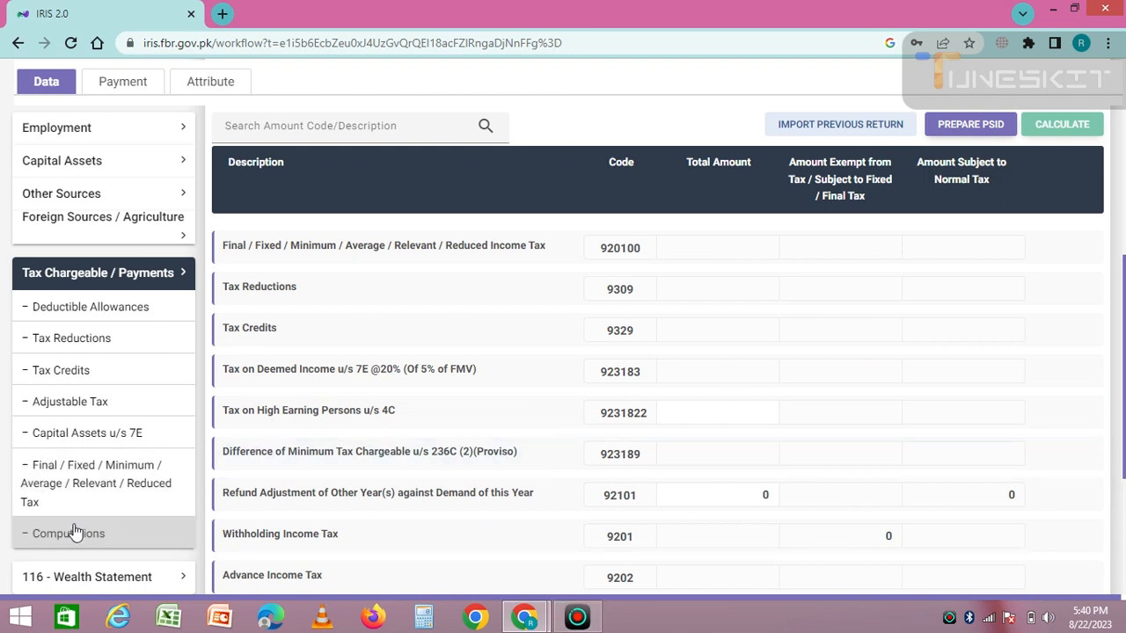
{"action": "scroll", "coordinate": [1123, 227], "scroll_direction": "up", "scroll_amount": 5}
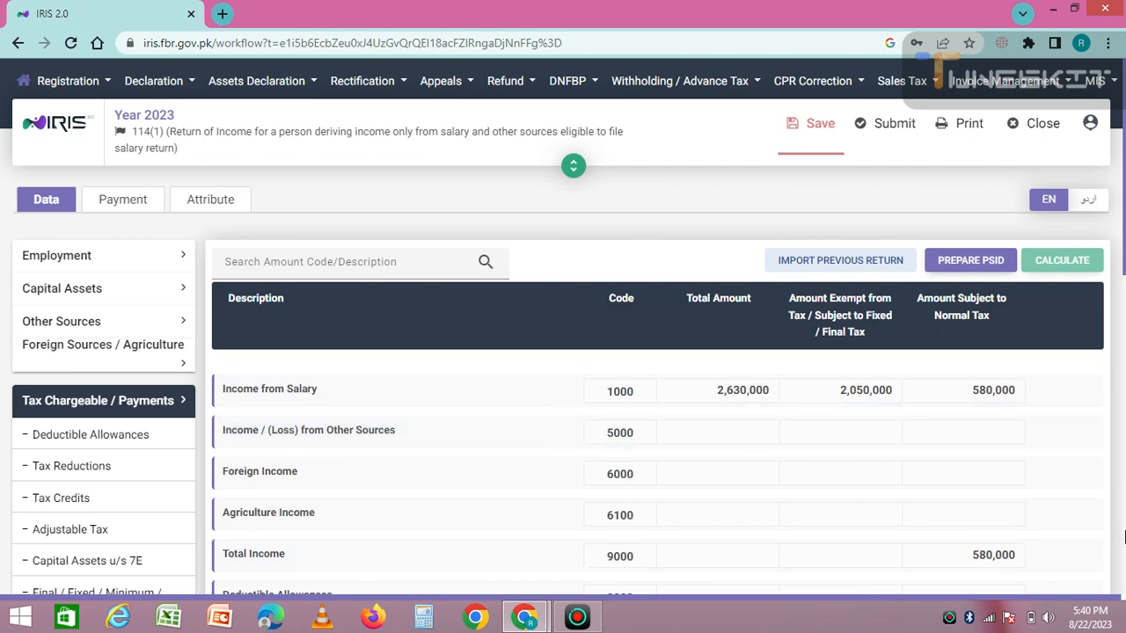
{"action": "scroll", "coordinate": [1124, 531], "scroll_direction": "down", "scroll_amount": 5}
{"action": "scroll", "coordinate": [1124, 547], "scroll_direction": "down", "scroll_amount": 5}
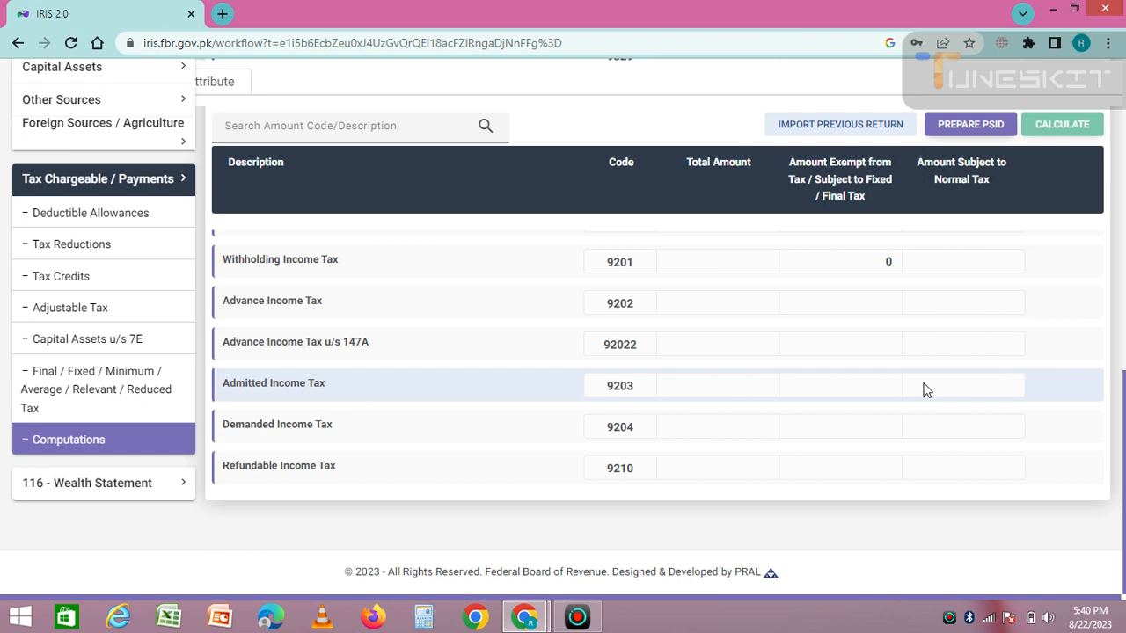
Recalculate again to reach the Computations summary showing salary income of 2,630,000
{"action": "left_click", "coordinate": [1124, 224]}
{"action": "scroll", "coordinate": [1032, 184], "scroll_direction": "up", "scroll_amount": 4}
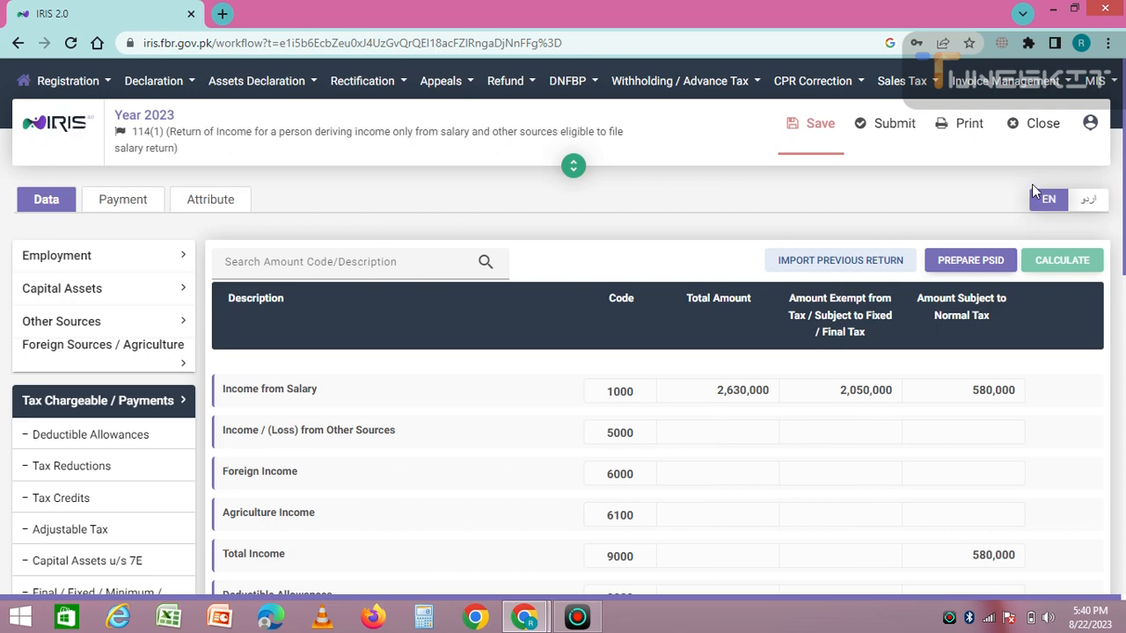
{"action": "left_click", "coordinate": [1064, 255]}
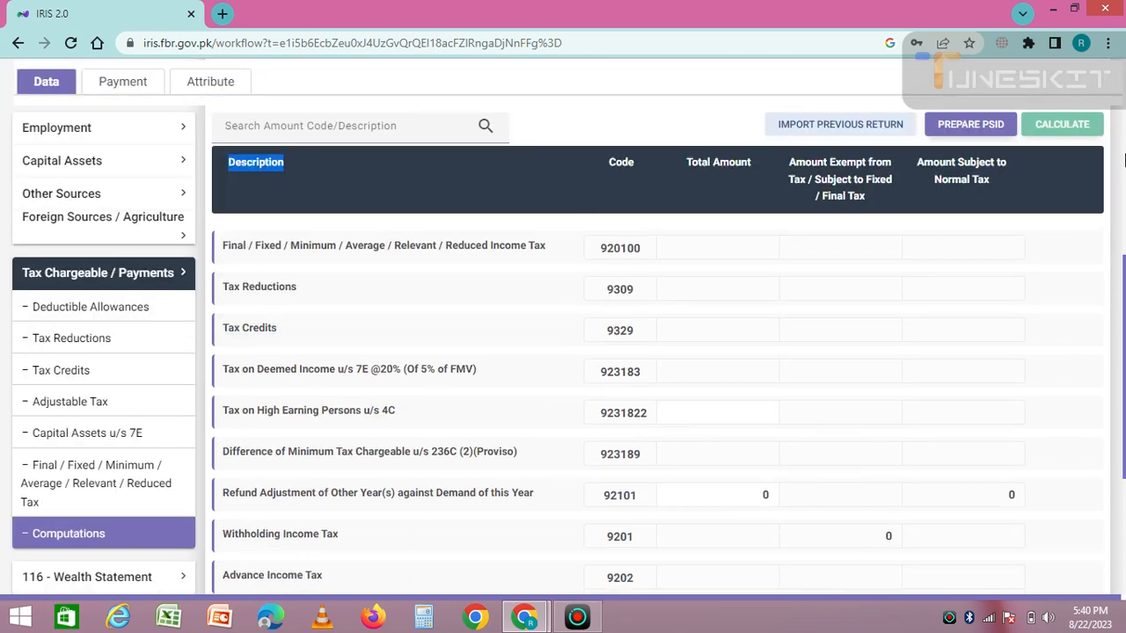
{"action": "left_click", "coordinate": [1124, 158]}
{"action": "left_click", "coordinate": [822, 129]}
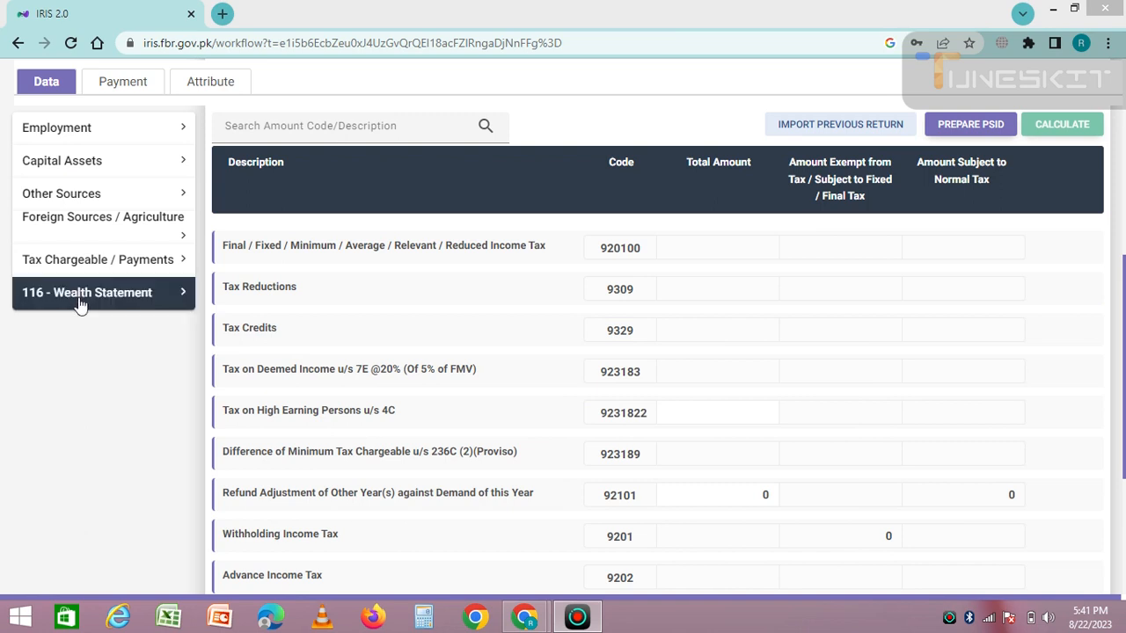
Open the Wealth Statement's Personal Expenses table and step through its expense fields
{"action": "left_click", "coordinate": [79, 304]}
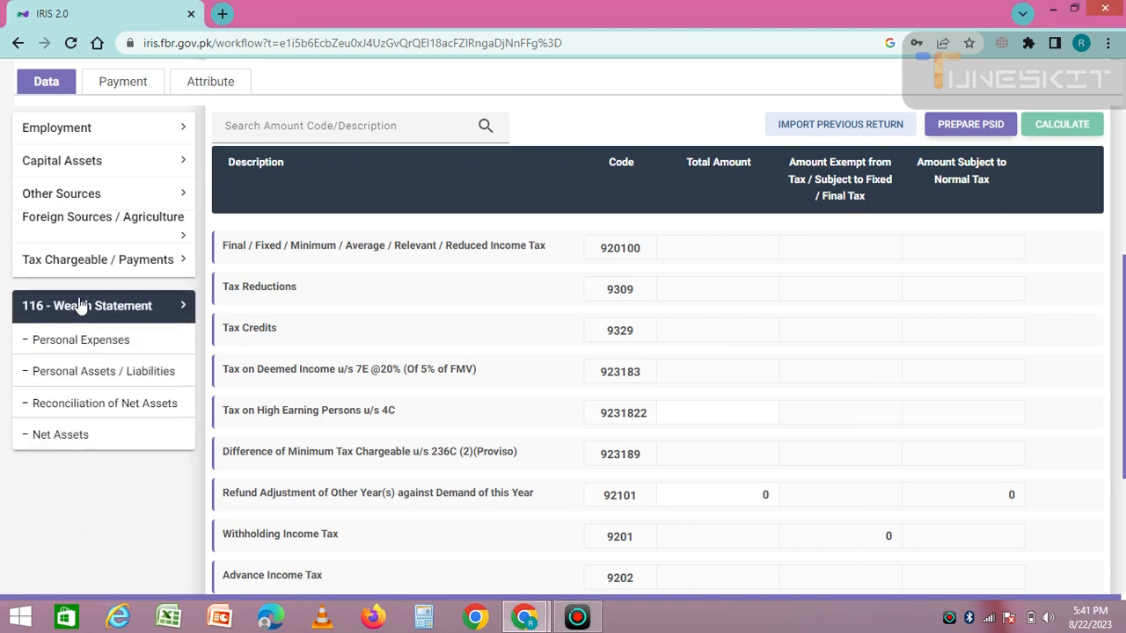
{"action": "left_click", "coordinate": [60, 343]}
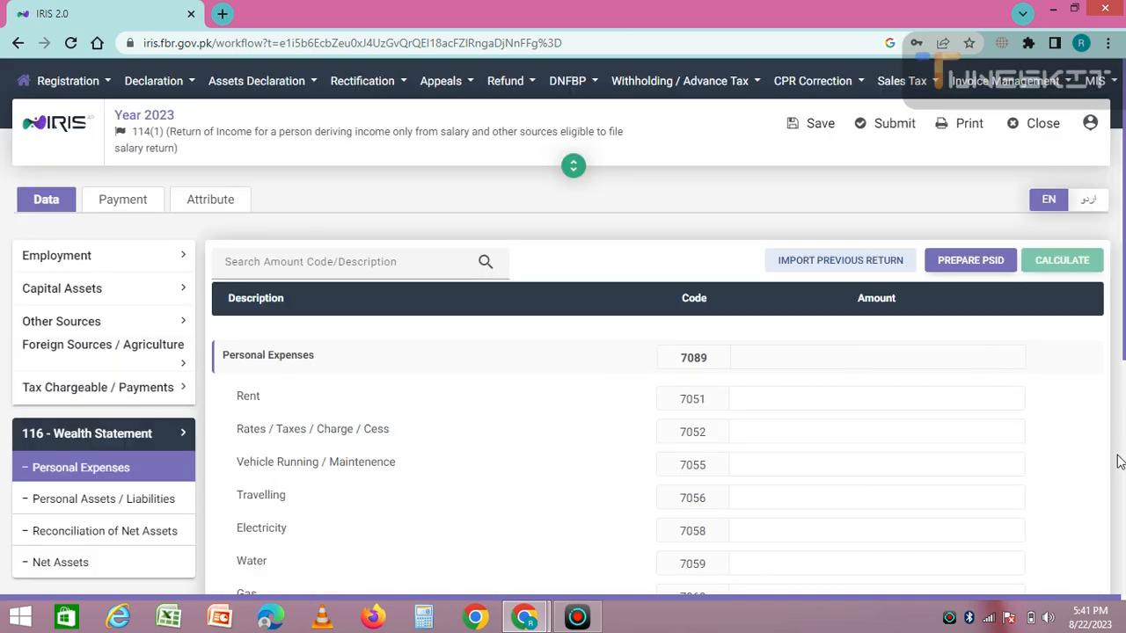
{"action": "scroll", "coordinate": [1119, 462], "scroll_direction": "down", "scroll_amount": 5}
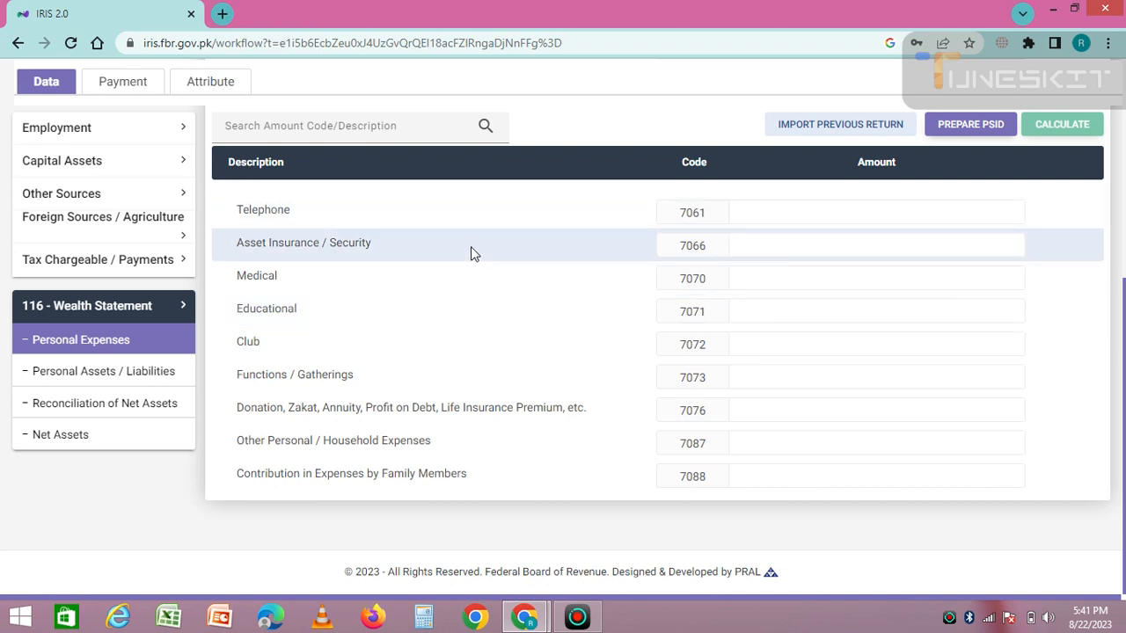
{"action": "scroll", "coordinate": [1124, 243], "scroll_direction": "up", "scroll_amount": 5}
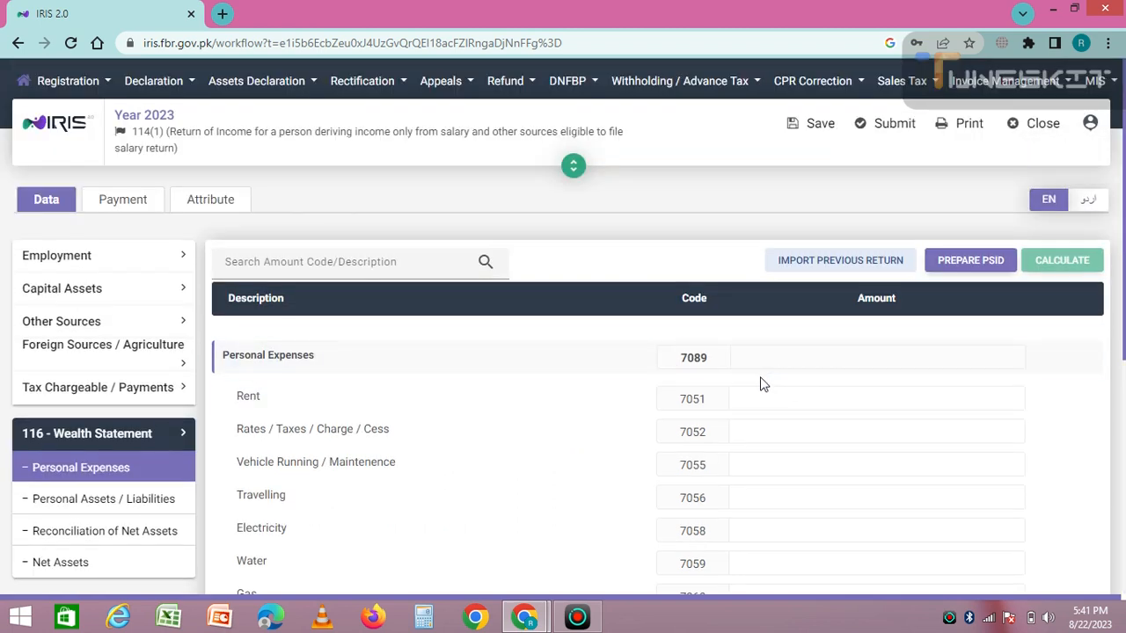
{"action": "left_click", "coordinate": [761, 399]}
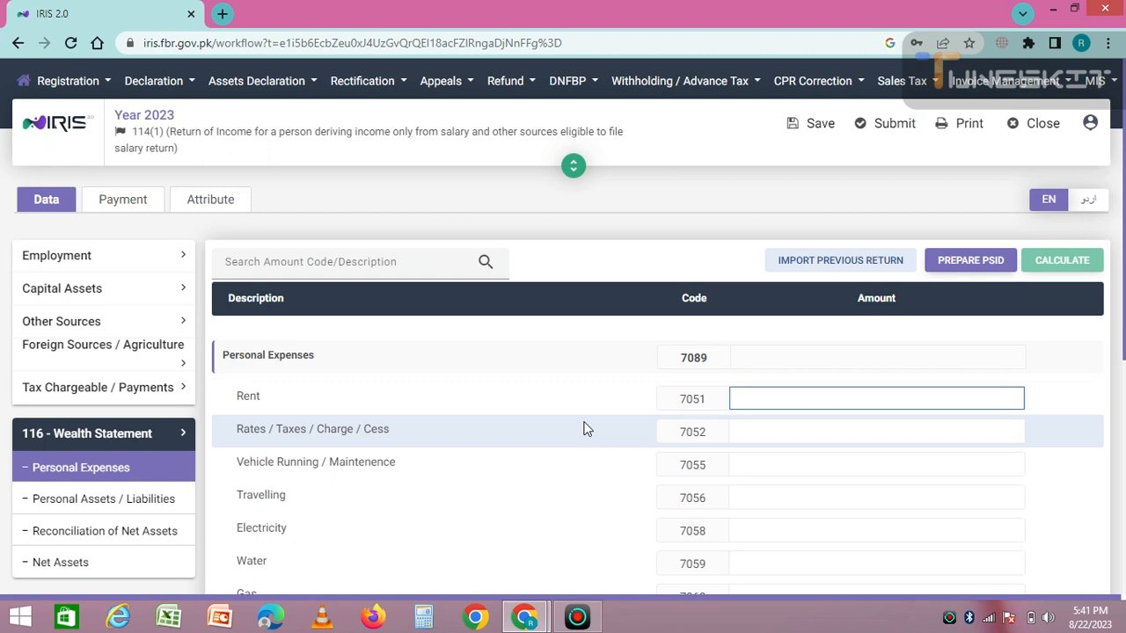
{"action": "left_click", "coordinate": [761, 430]}
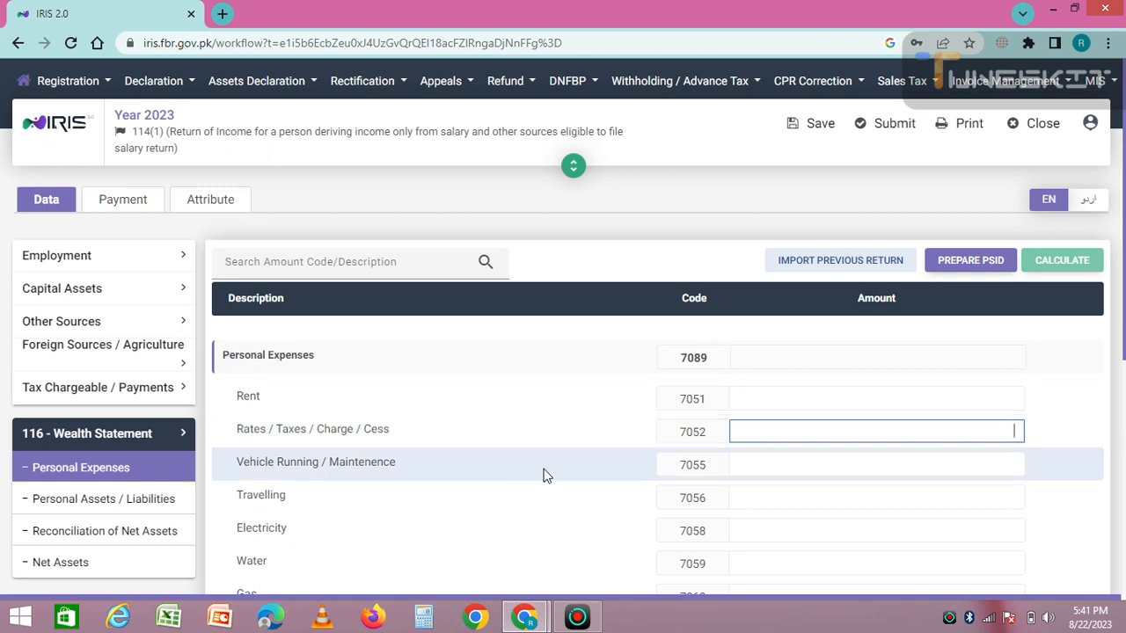
{"action": "left_click", "coordinate": [757, 497]}
{"action": "left_click", "coordinate": [745, 529]}
{"action": "left_click", "coordinate": [761, 563]}
Enter 250,000 as Educational expense under code 7071 and recalculate
{"action": "scroll", "coordinate": [1124, 443], "scroll_direction": "down", "scroll_amount": 5}
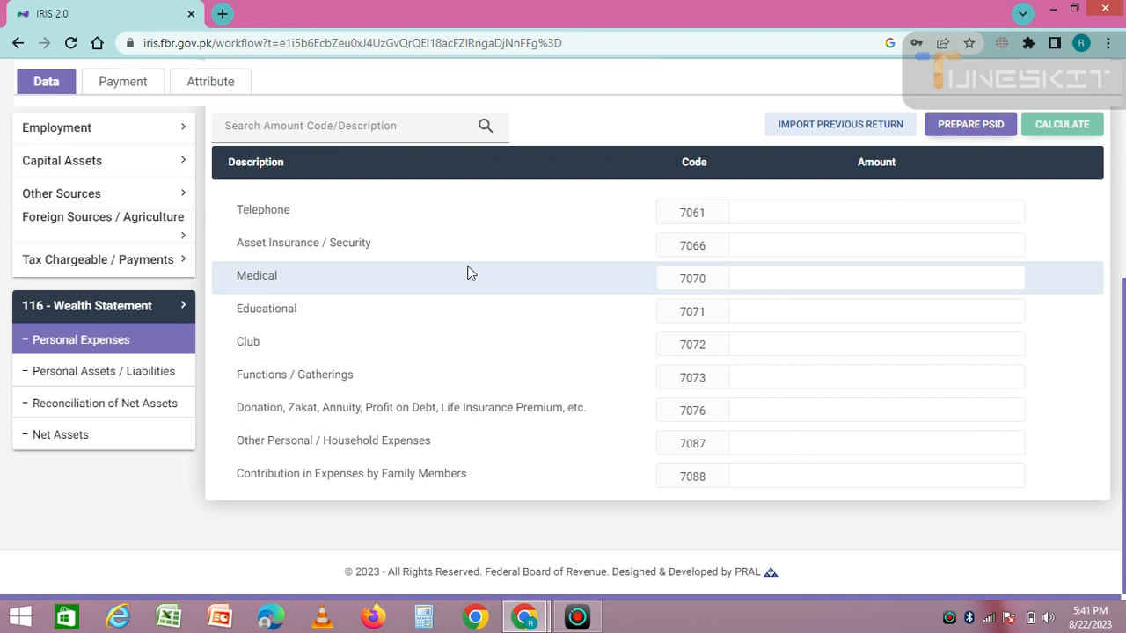
{"action": "left_click", "coordinate": [762, 310]}
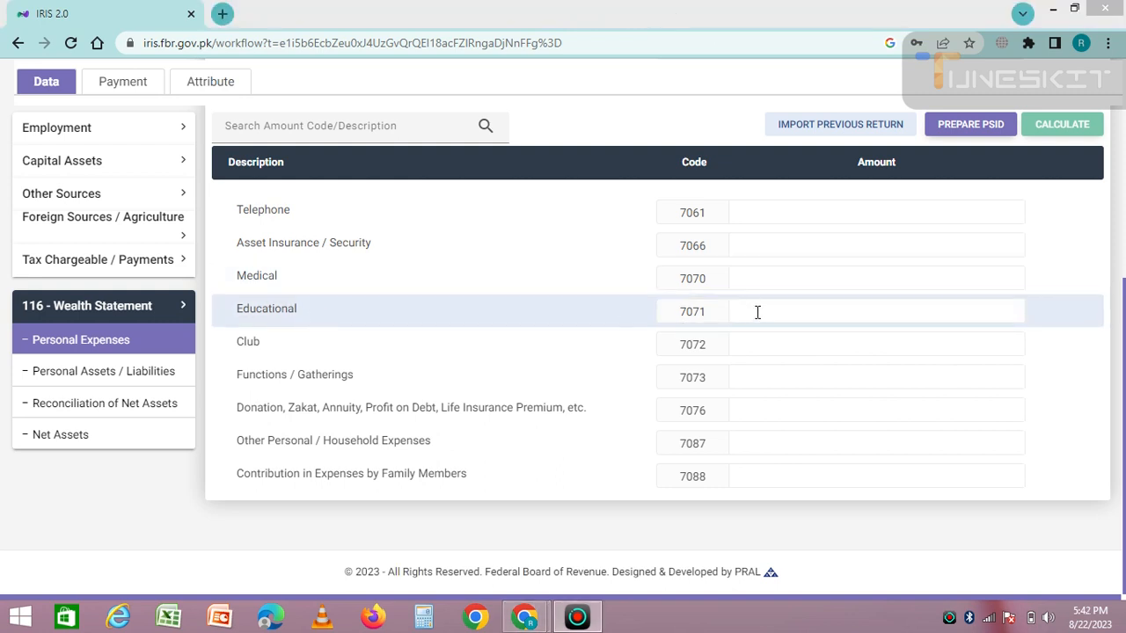
{"action": "left_click", "coordinate": [757, 312]}
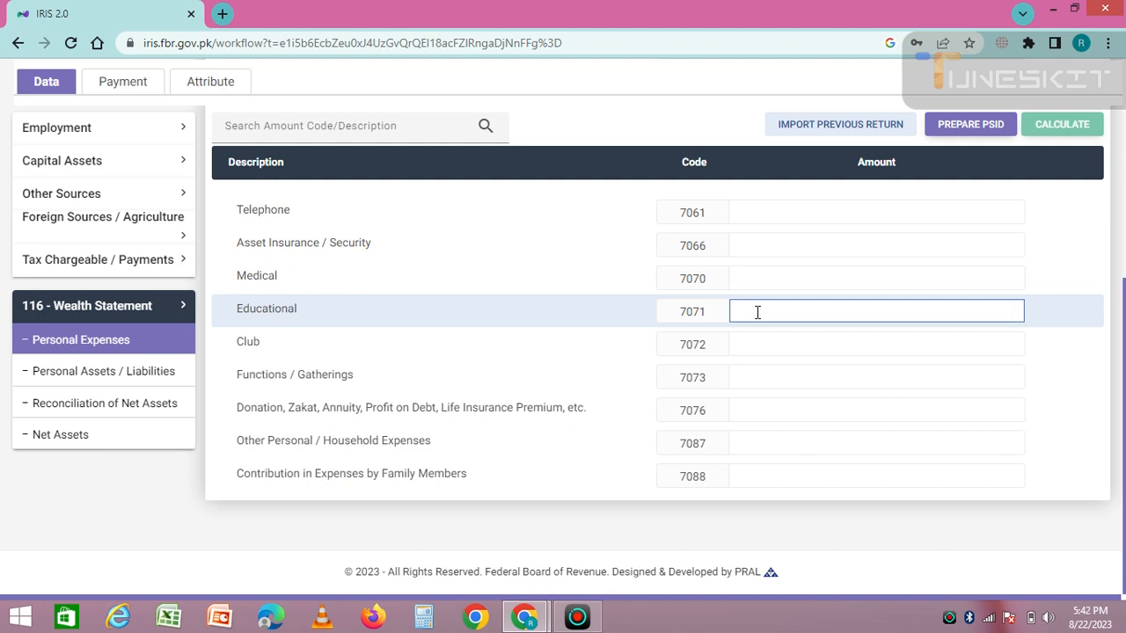
{"action": "type", "text": "25"}
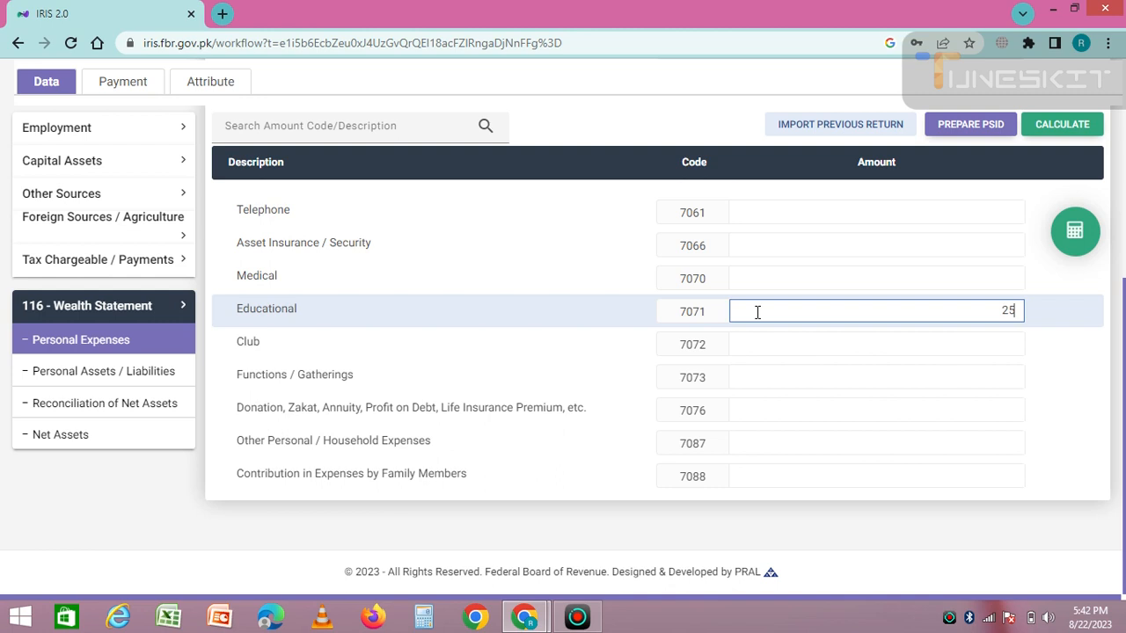
{"action": "type", "text": "0,000"}
{"action": "left_click", "coordinate": [964, 408]}
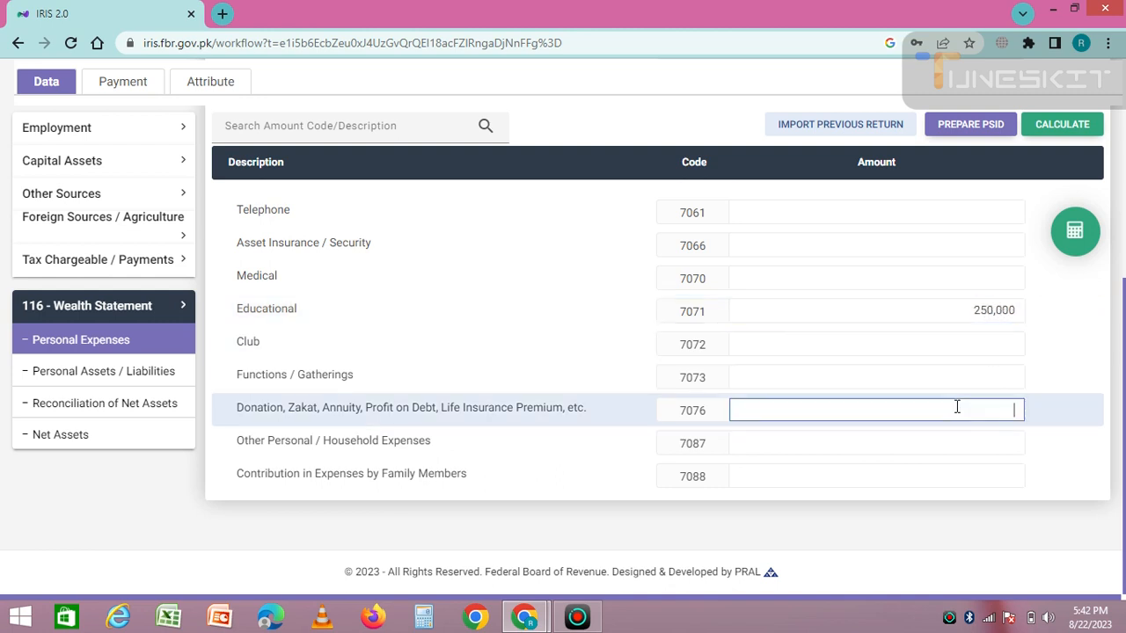
{"action": "left_click", "coordinate": [1067, 246]}
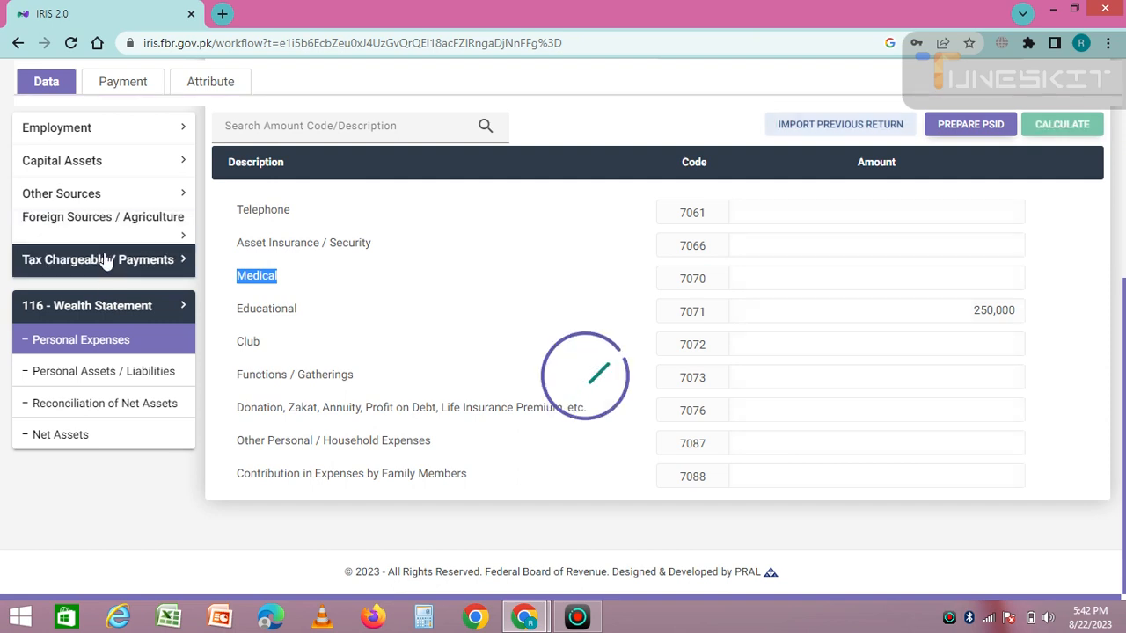
Claim 250,000 educational expenses for 3 children under code 9008, recalculate, and expand the Wealth Statement
{"action": "left_click", "coordinate": [77, 263]}
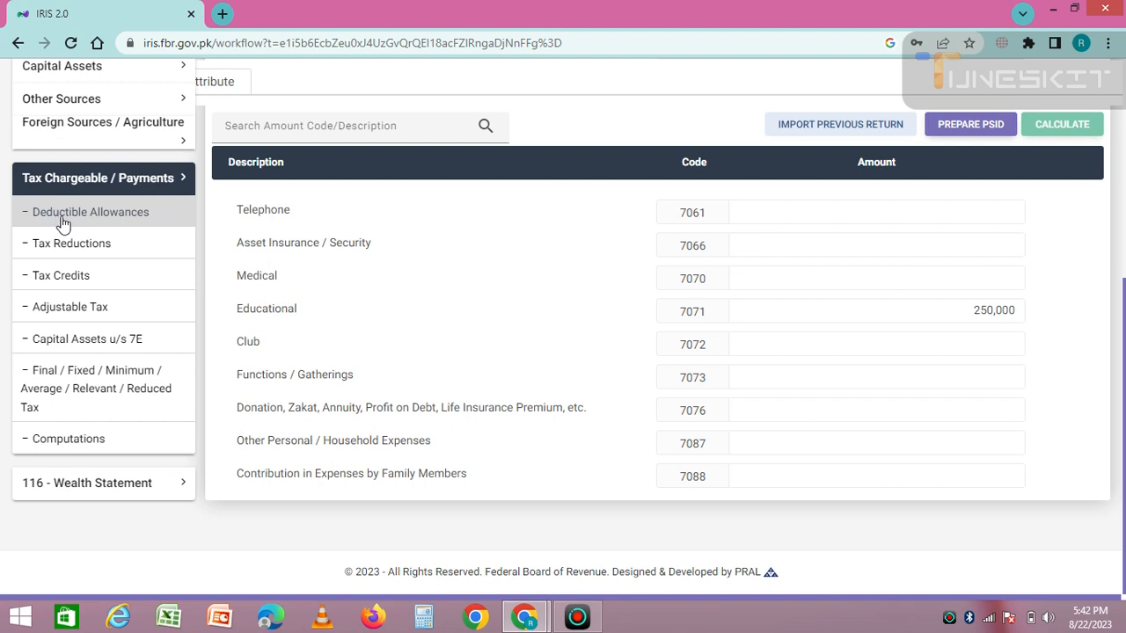
{"action": "left_click", "coordinate": [63, 218]}
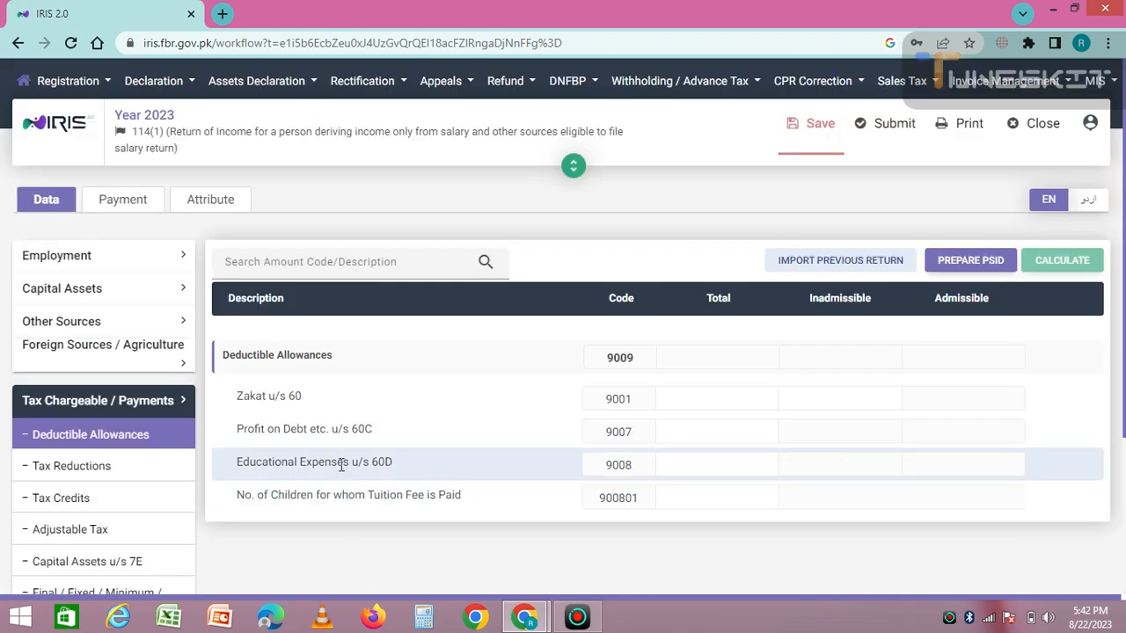
{"action": "left_click", "coordinate": [719, 463]}
{"action": "type", "text": "2500000"}
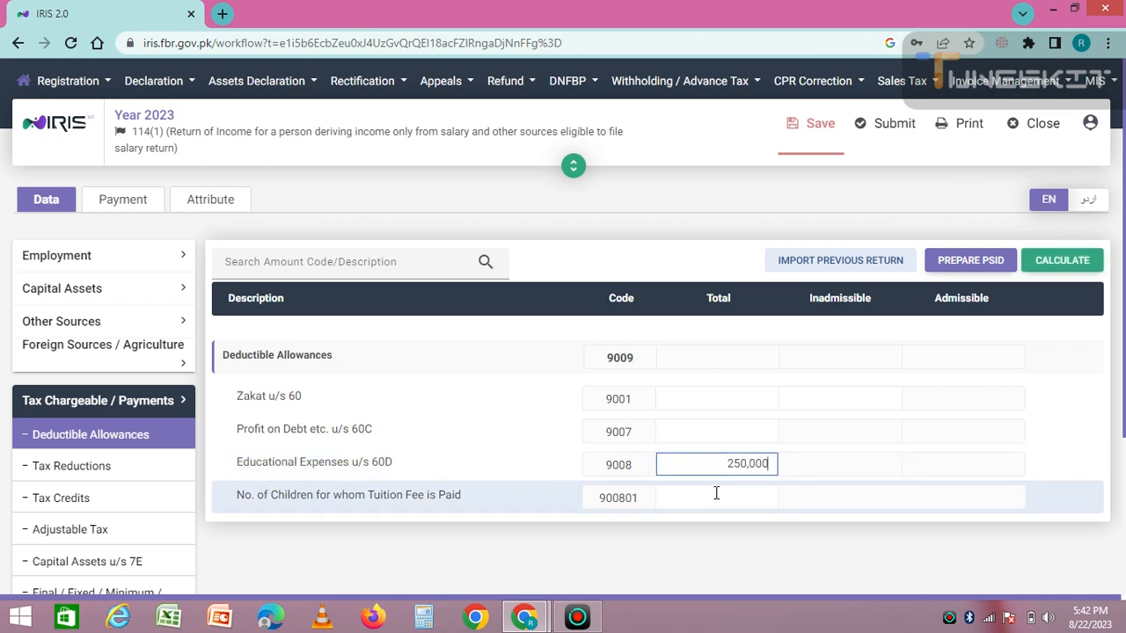
{"action": "left_click", "coordinate": [716, 494]}
{"action": "type", "text": "3"}
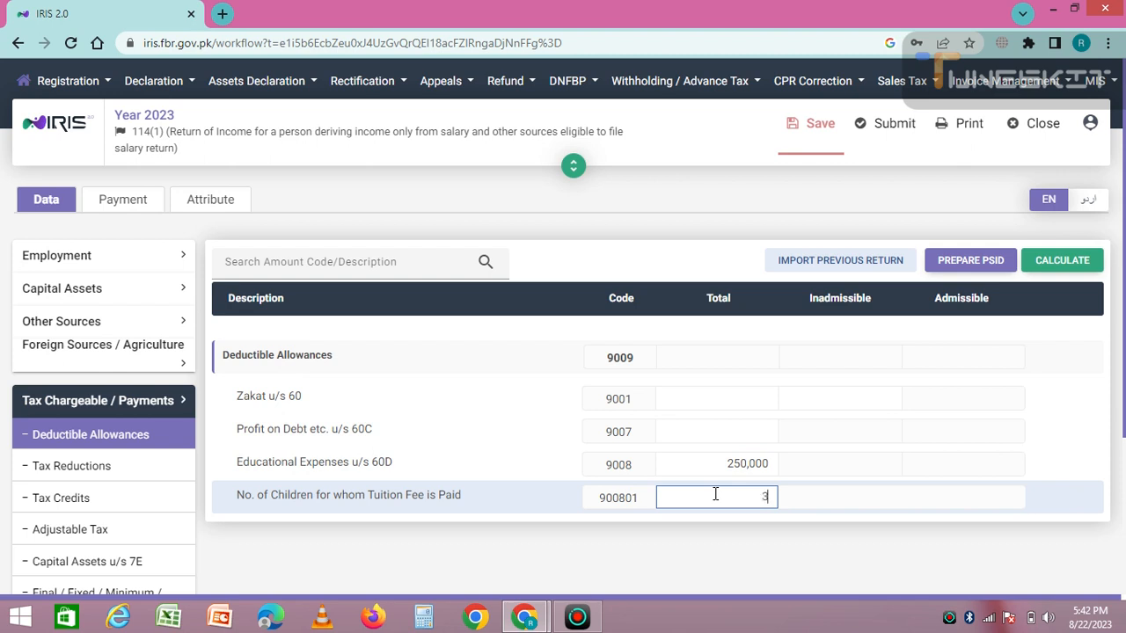
{"action": "left_click", "coordinate": [1058, 264]}
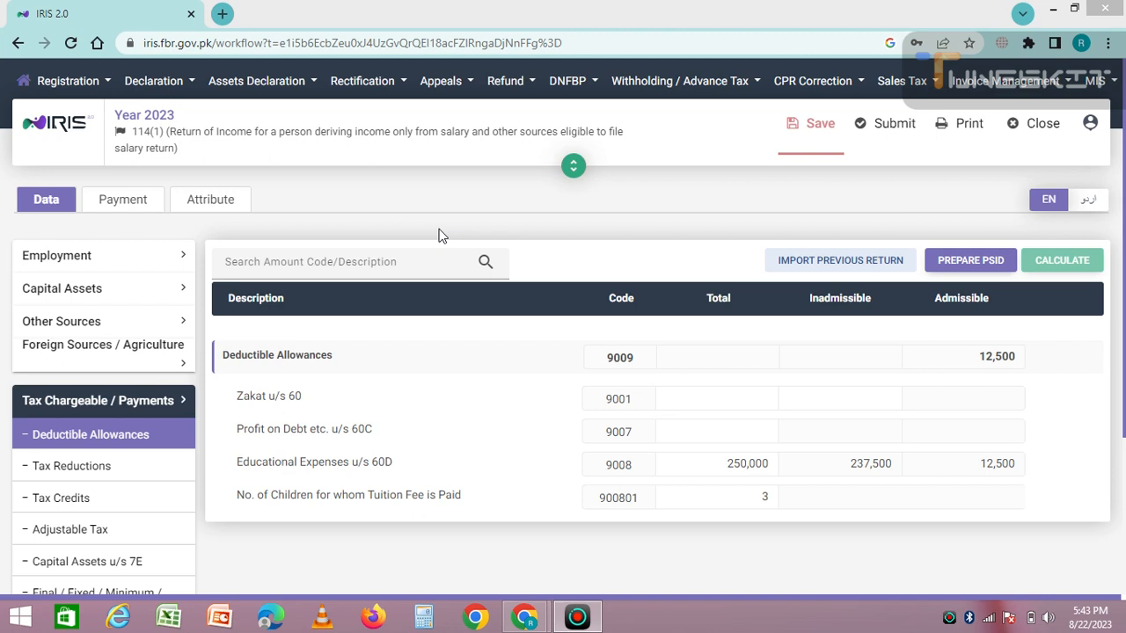
{"action": "left_click", "coordinate": [120, 402]}
{"action": "left_click", "coordinate": [100, 431]}
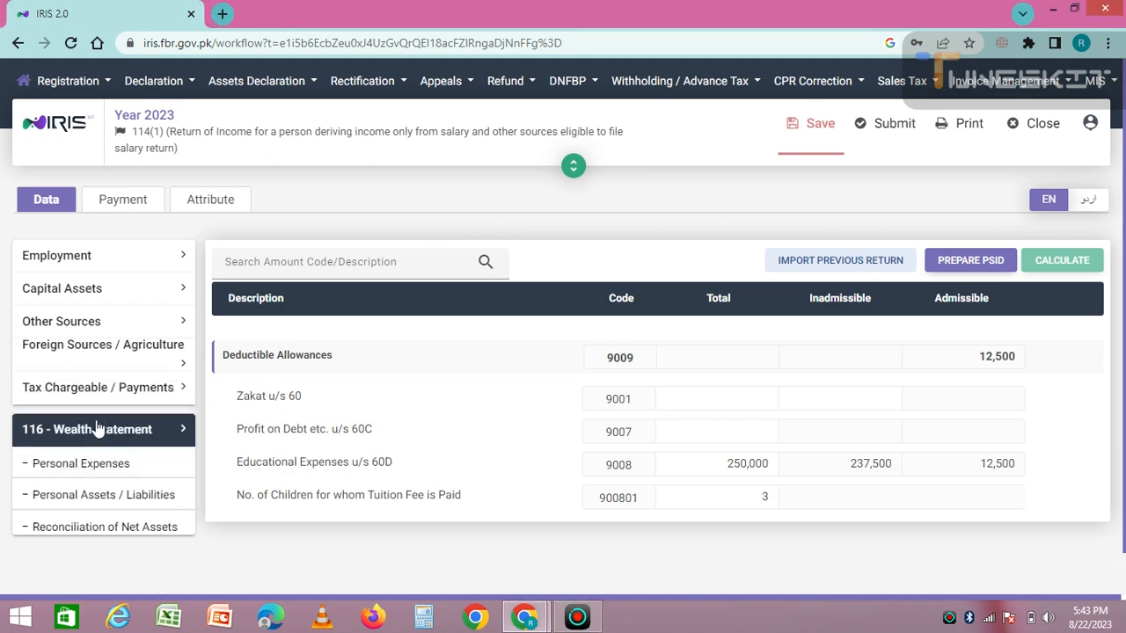
Enter 500,000 of household expenses under code 7087 in Personal Expenses and recalculate
{"action": "left_click", "coordinate": [88, 475]}
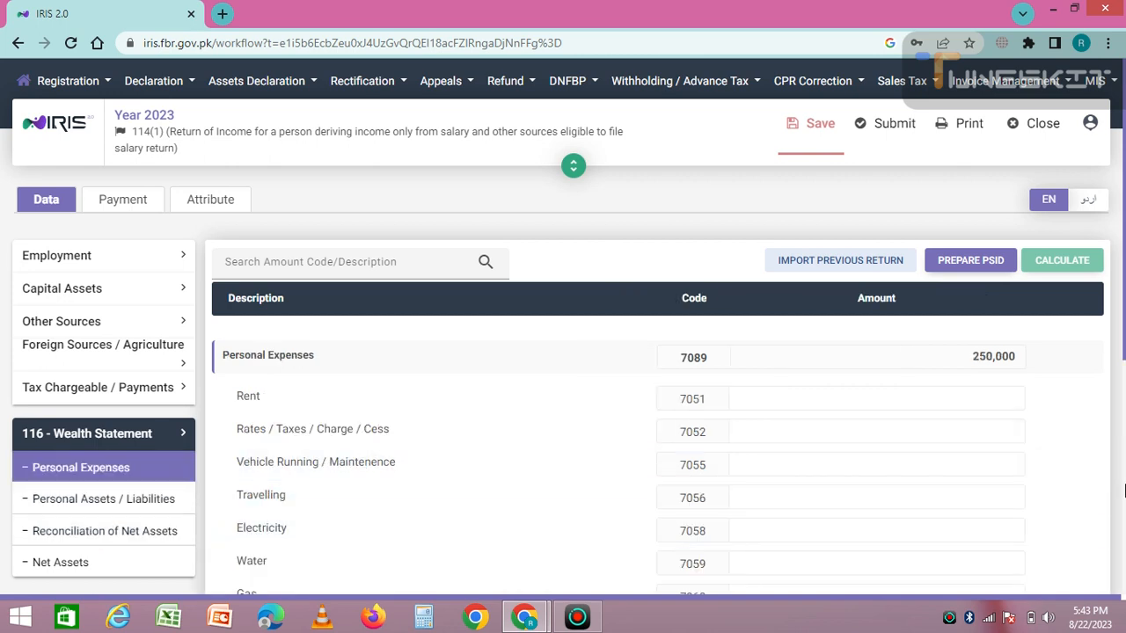
{"action": "scroll", "coordinate": [1124, 491], "scroll_direction": "down", "scroll_amount": 5}
{"action": "left_click", "coordinate": [754, 440]}
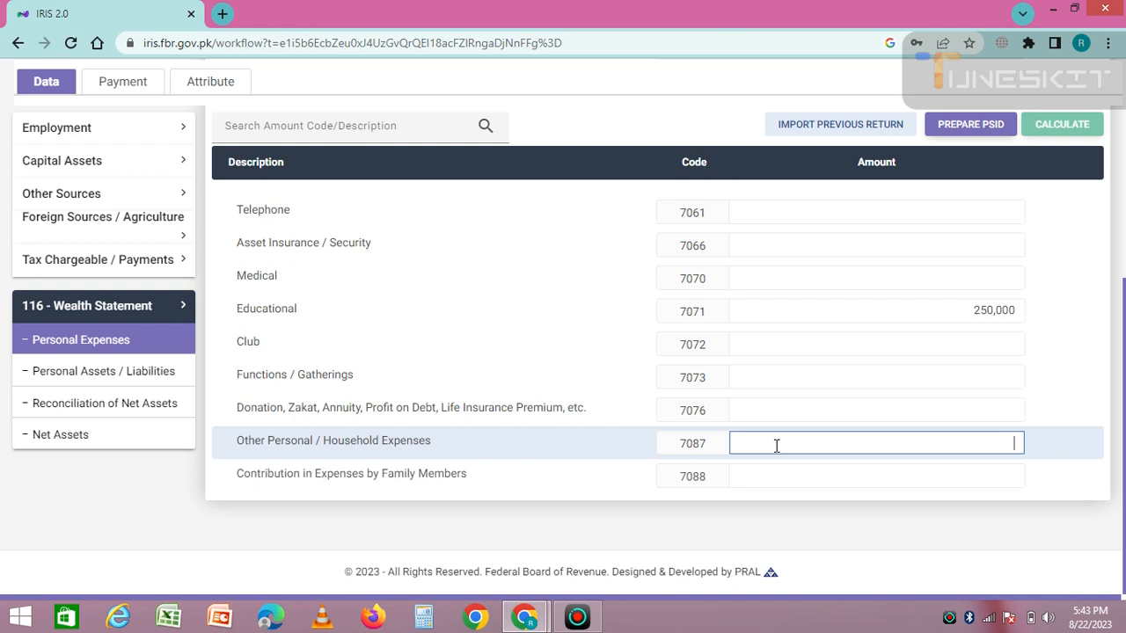
{"action": "type", "text": "5000000"}
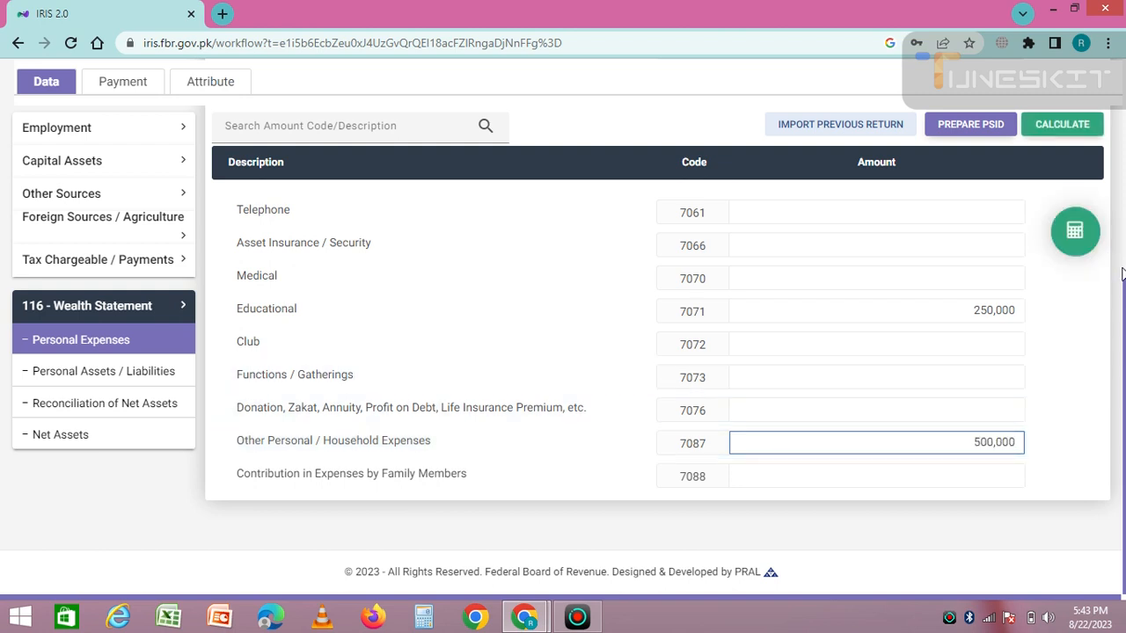
{"action": "left_click", "coordinate": [1049, 121]}
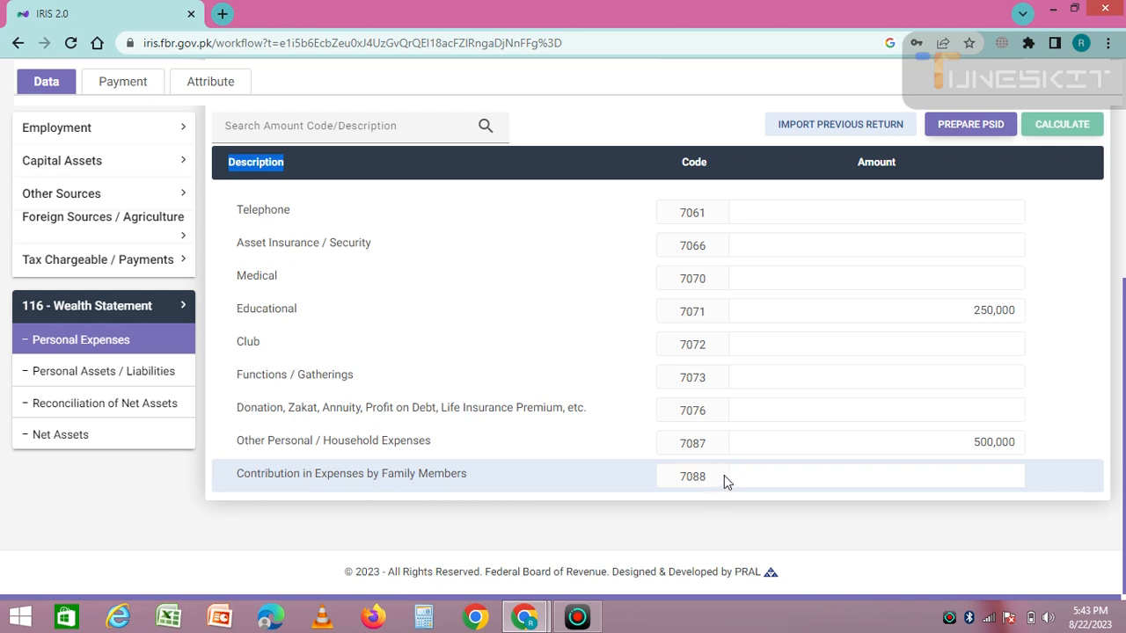
Add a 300,000 family contribution under code 7088, recalculate, and open Personal Assets / Liabilities
{"action": "left_click", "coordinate": [763, 473]}
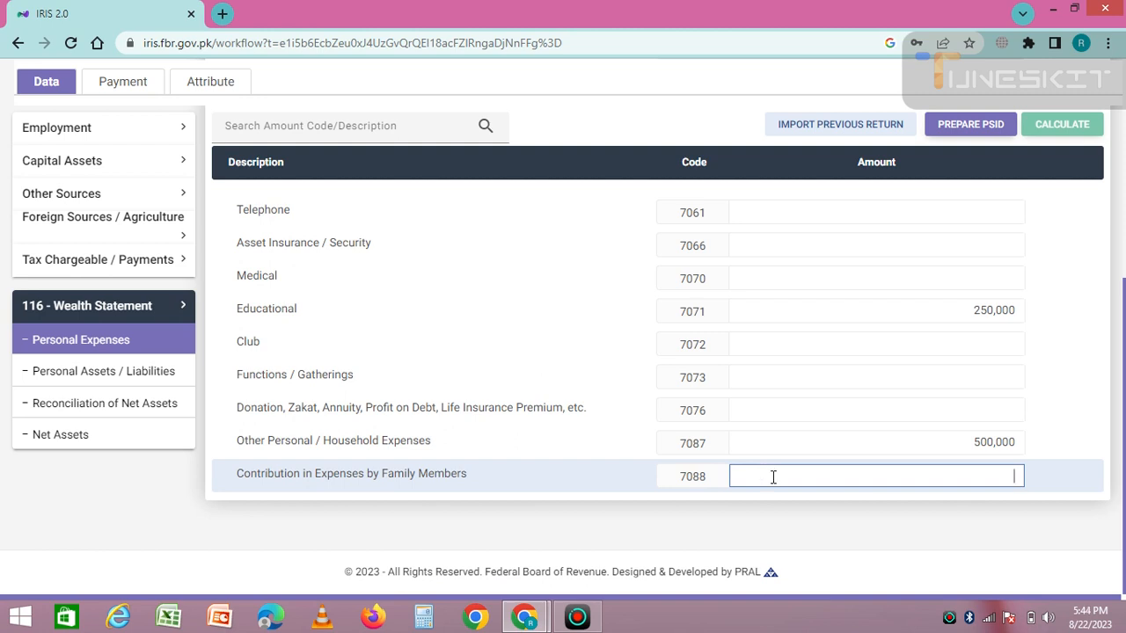
{"action": "type", "text": "3000000"}
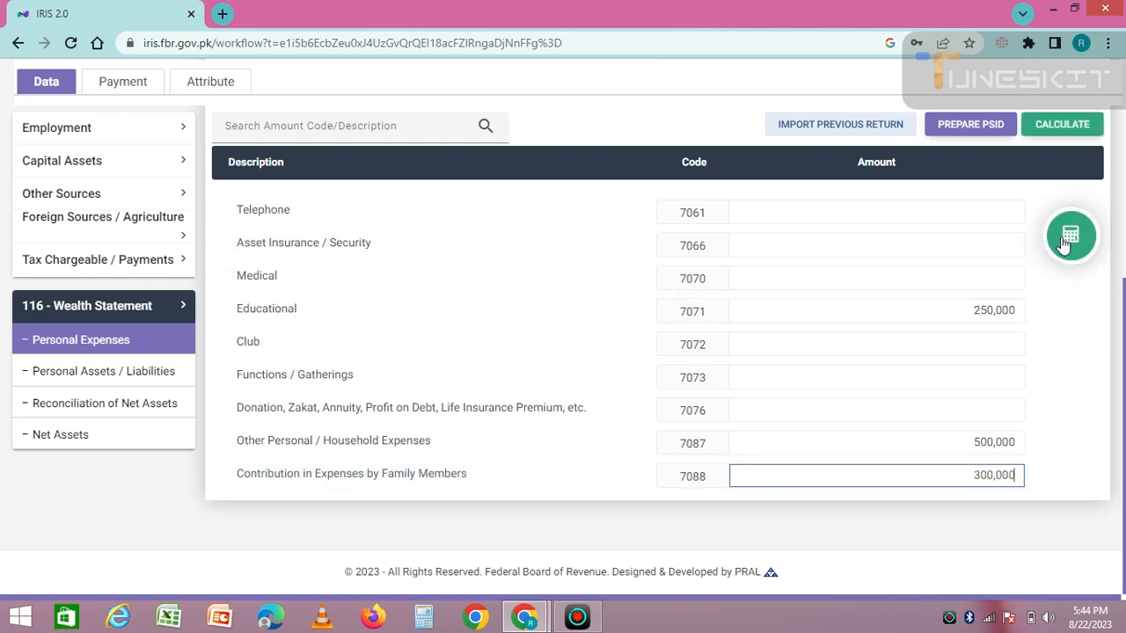
{"action": "left_click", "coordinate": [1063, 238]}
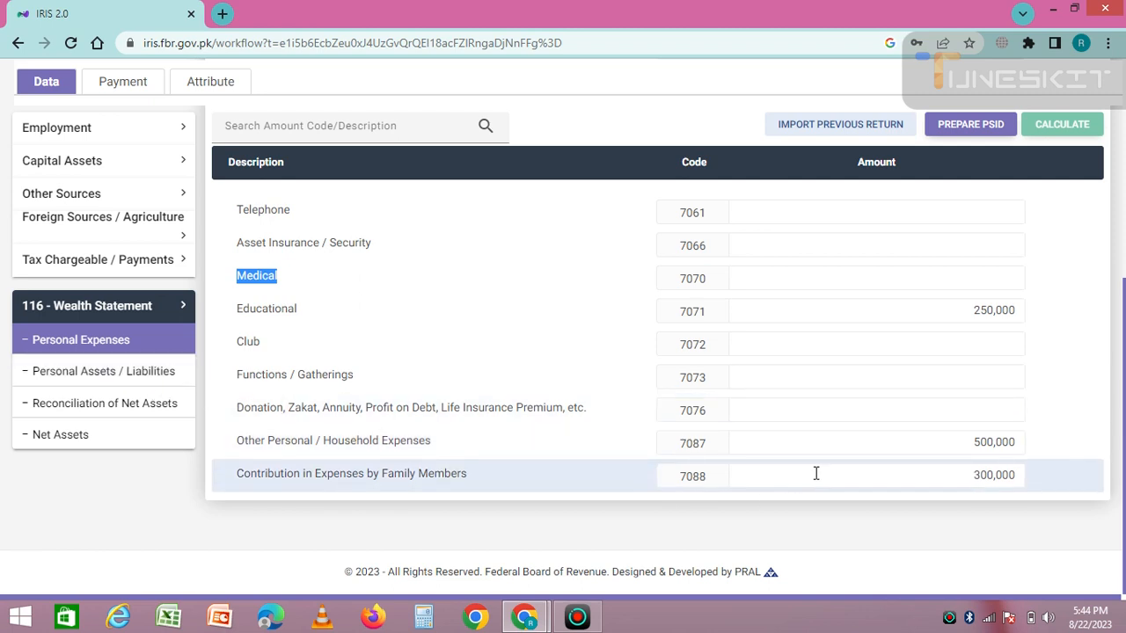
{"action": "left_click", "coordinate": [114, 376]}
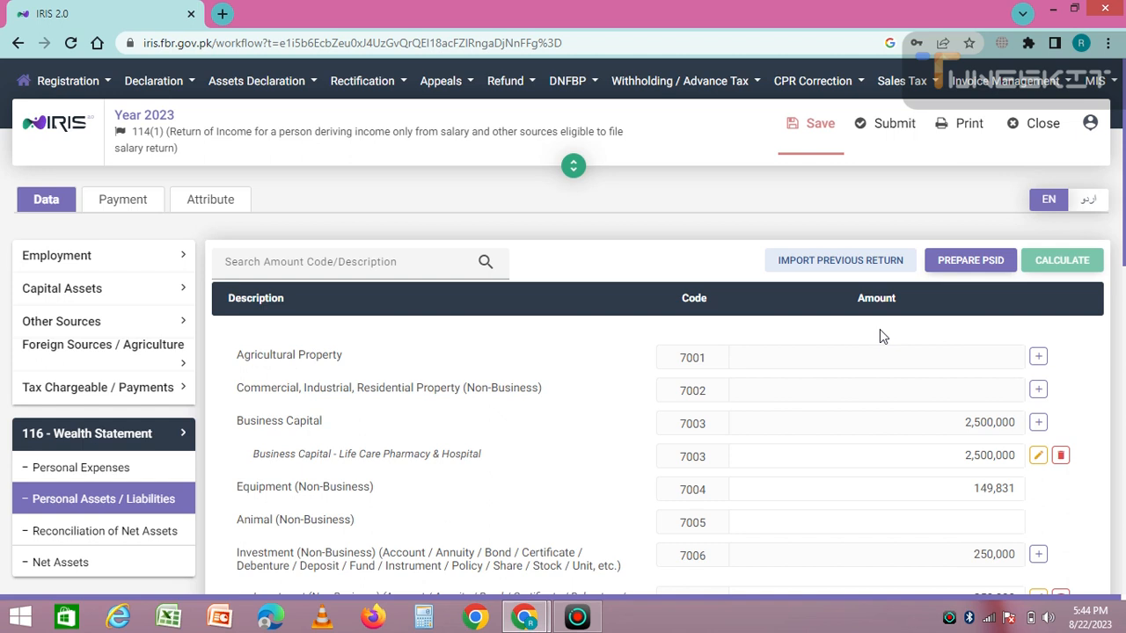
{"action": "left_click", "coordinate": [1039, 358]}
{"action": "left_click", "coordinate": [448, 270]}
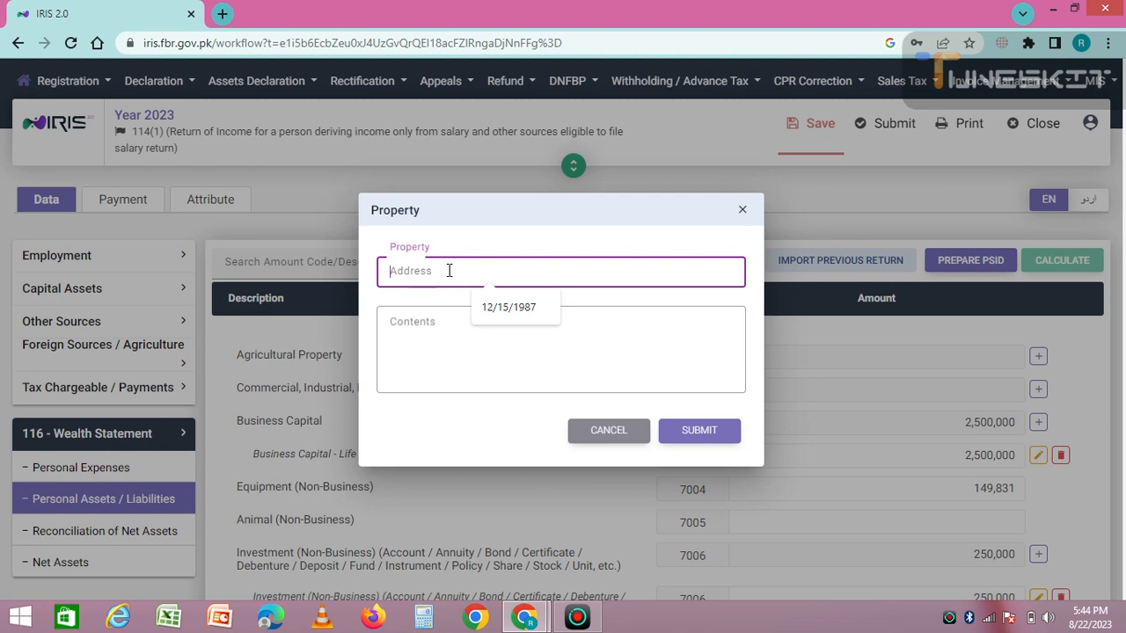
{"action": "left_click", "coordinate": [437, 330]}
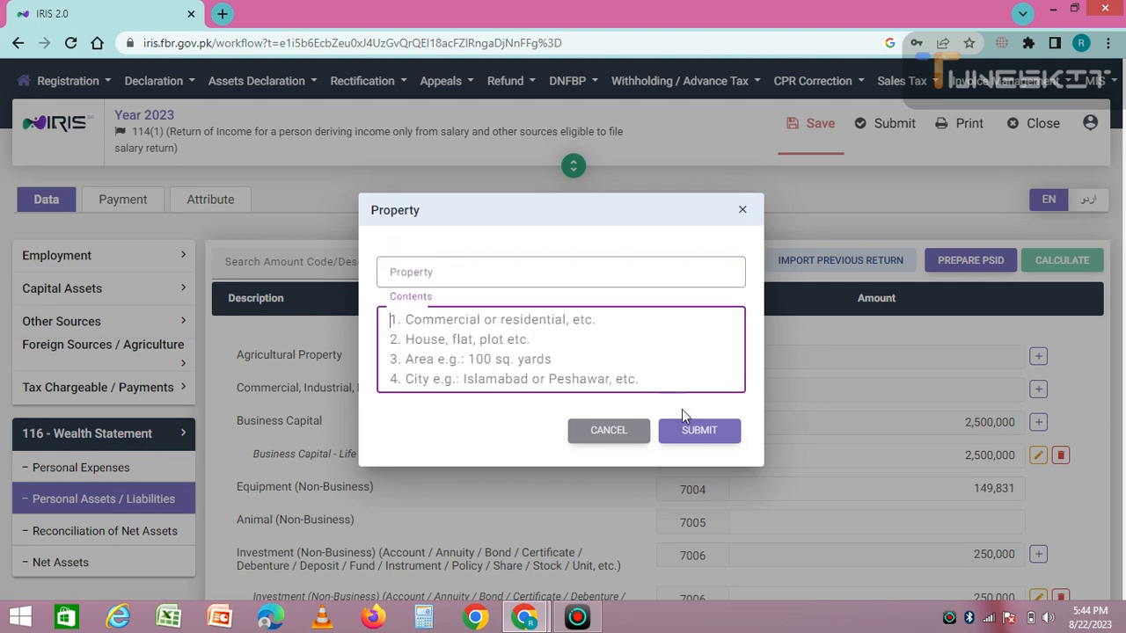
{"action": "left_click", "coordinate": [744, 205]}
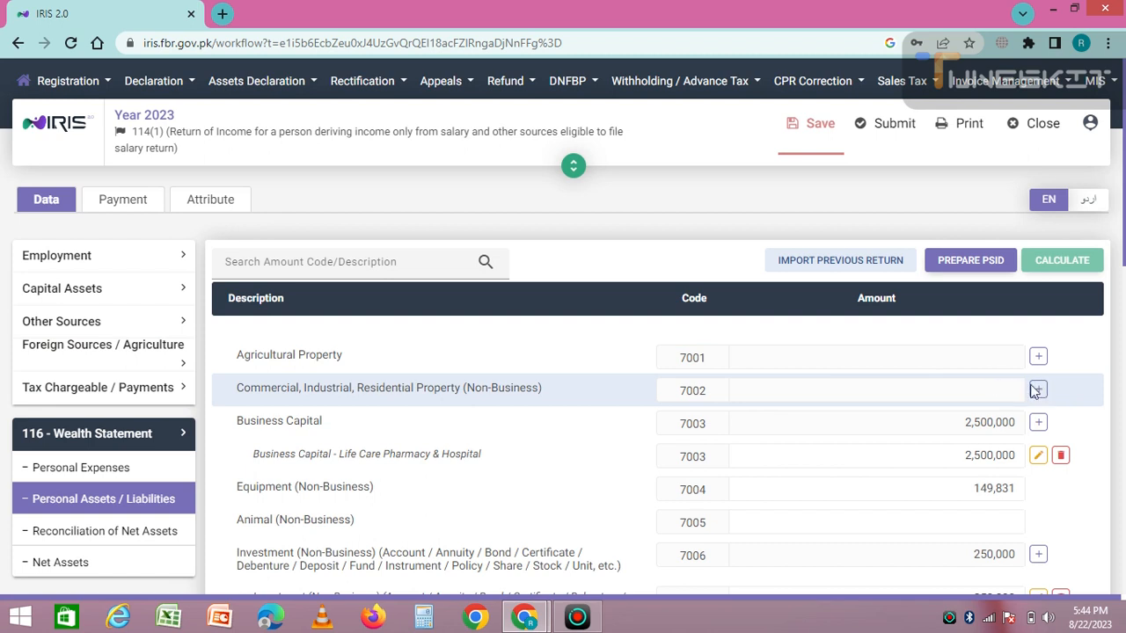
{"action": "left_click", "coordinate": [1039, 393]}
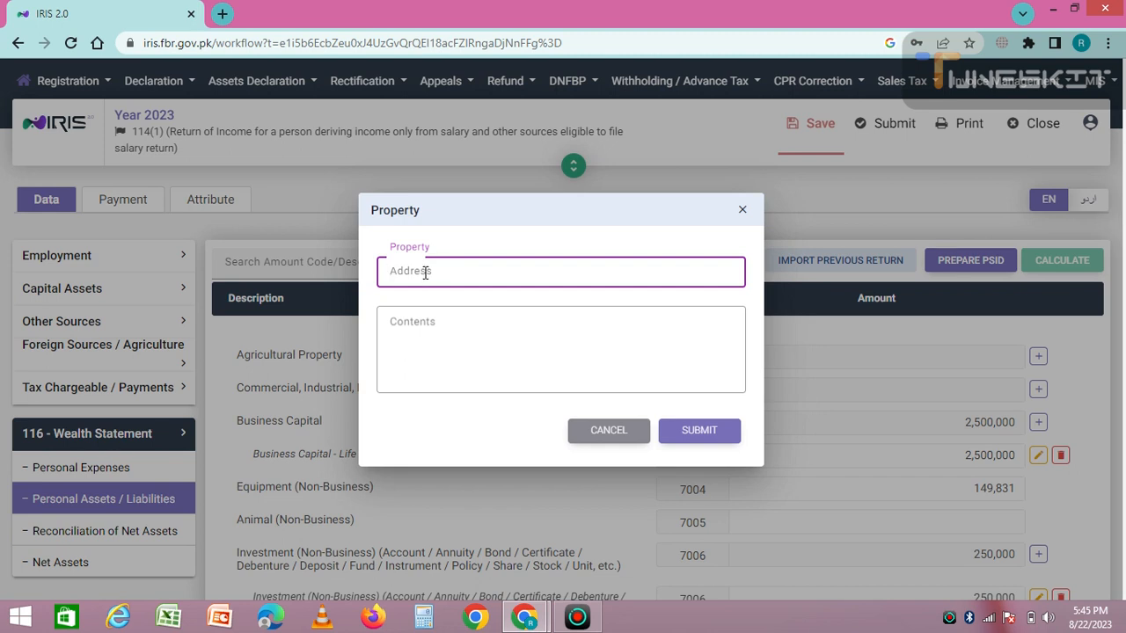
{"action": "left_click", "coordinate": [628, 440]}
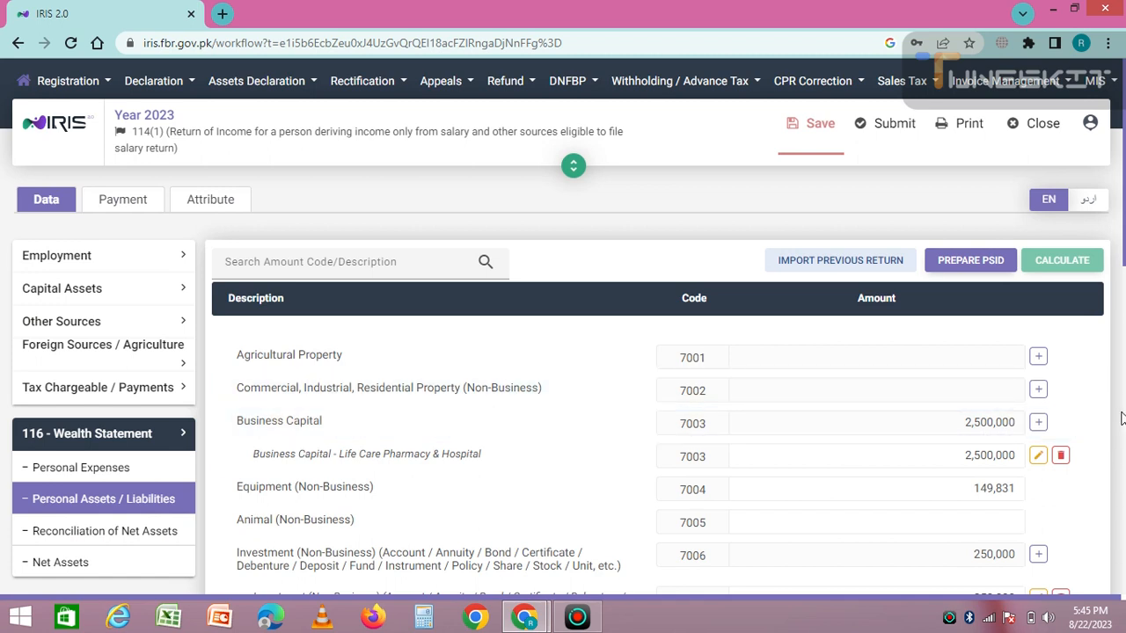
{"action": "scroll", "coordinate": [1120, 409], "scroll_direction": "down", "scroll_amount": 5}
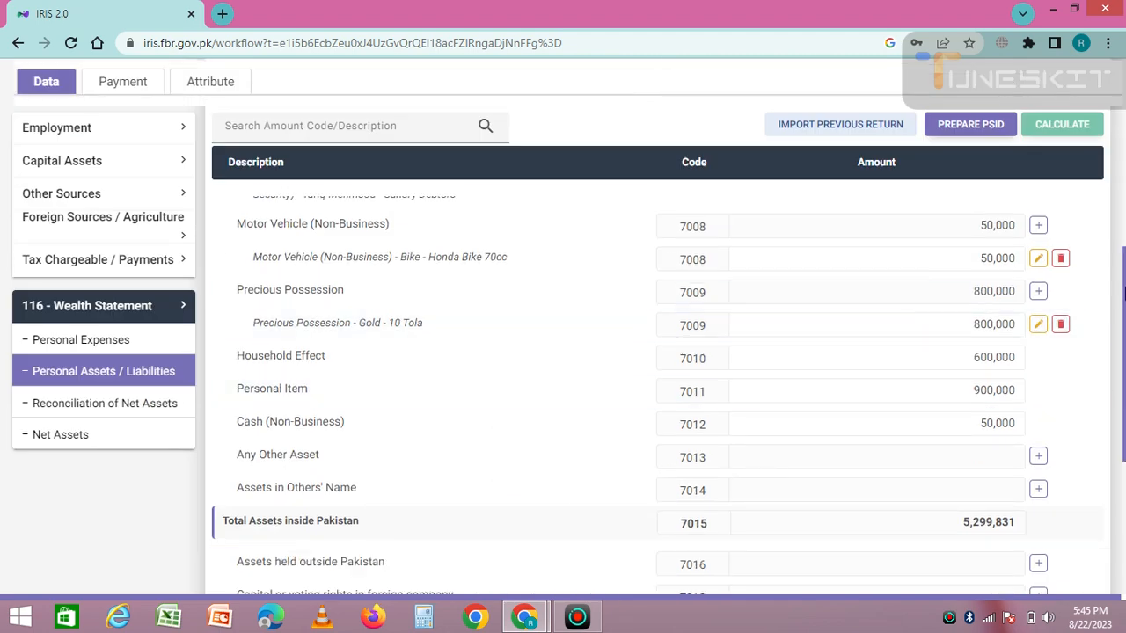
{"action": "scroll", "coordinate": [1124, 216], "scroll_direction": "up", "scroll_amount": 5}
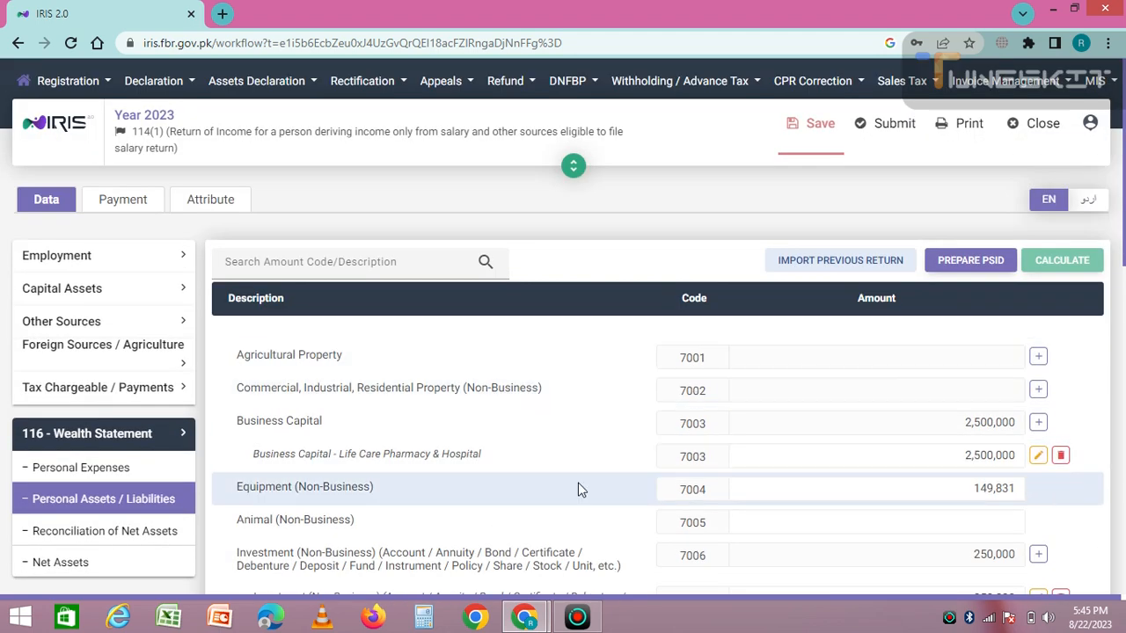
{"action": "scroll", "coordinate": [578, 490], "scroll_direction": "down", "scroll_amount": 2}
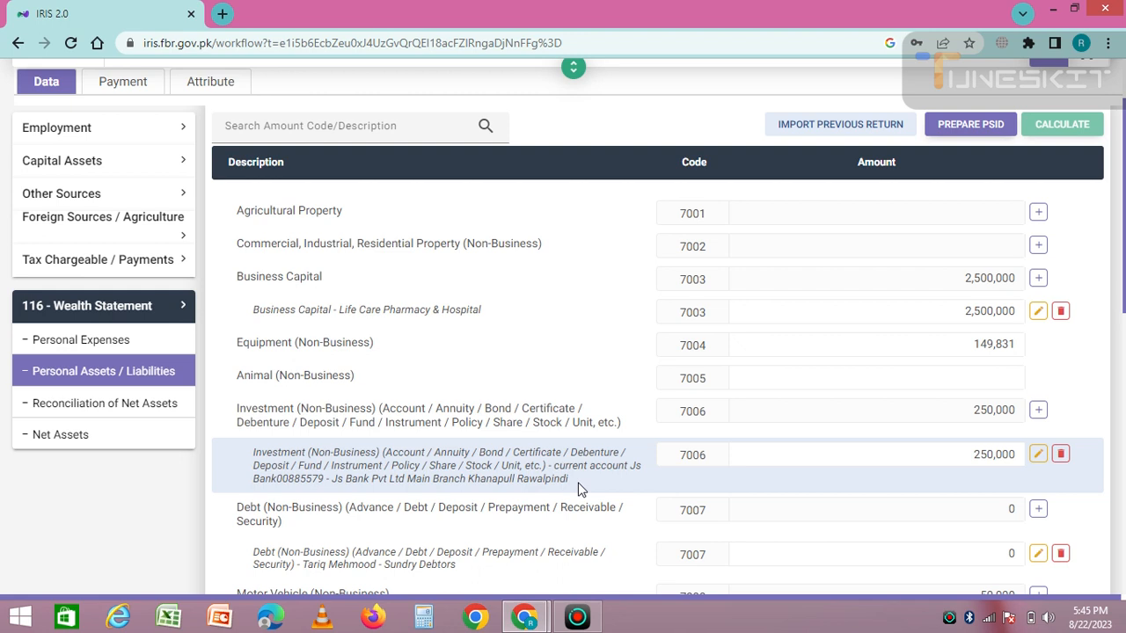
{"action": "scroll", "coordinate": [578, 489], "scroll_direction": "down", "scroll_amount": 1}
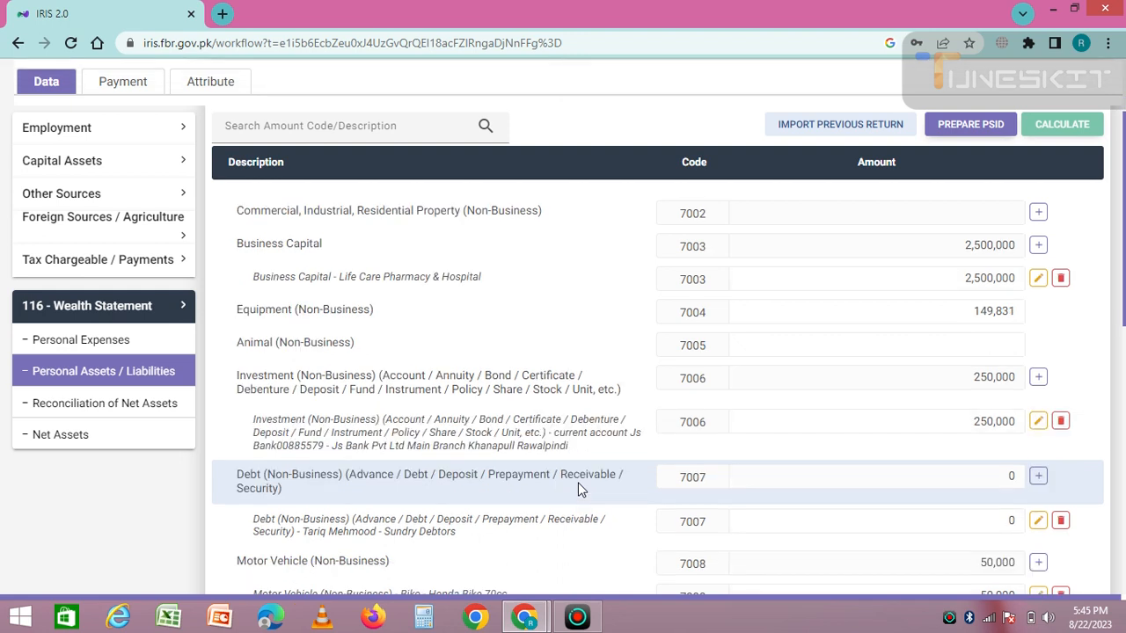
{"action": "scroll", "coordinate": [578, 489], "scroll_direction": "down", "scroll_amount": 1}
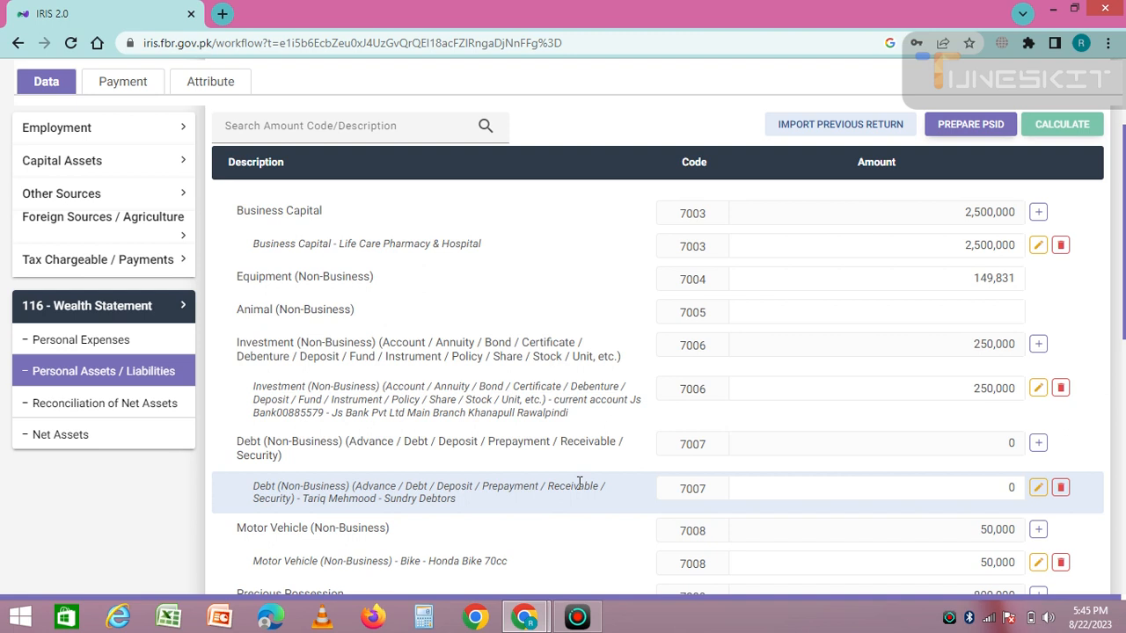
{"action": "scroll", "coordinate": [578, 487], "scroll_direction": "down", "scroll_amount": 1}
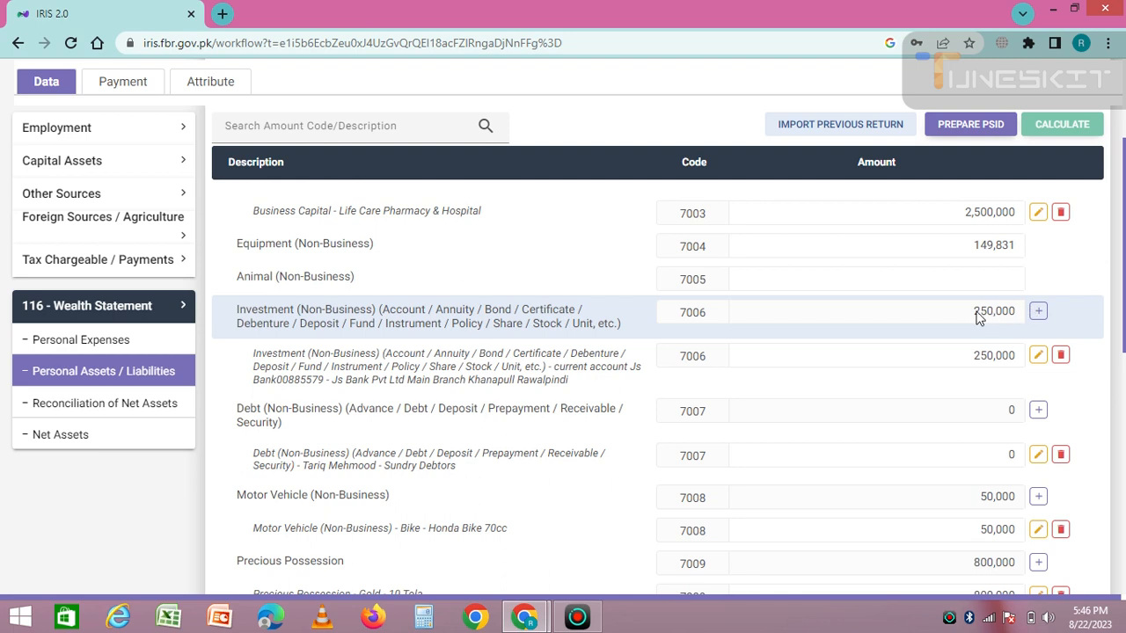
{"action": "left_click", "coordinate": [1038, 312]}
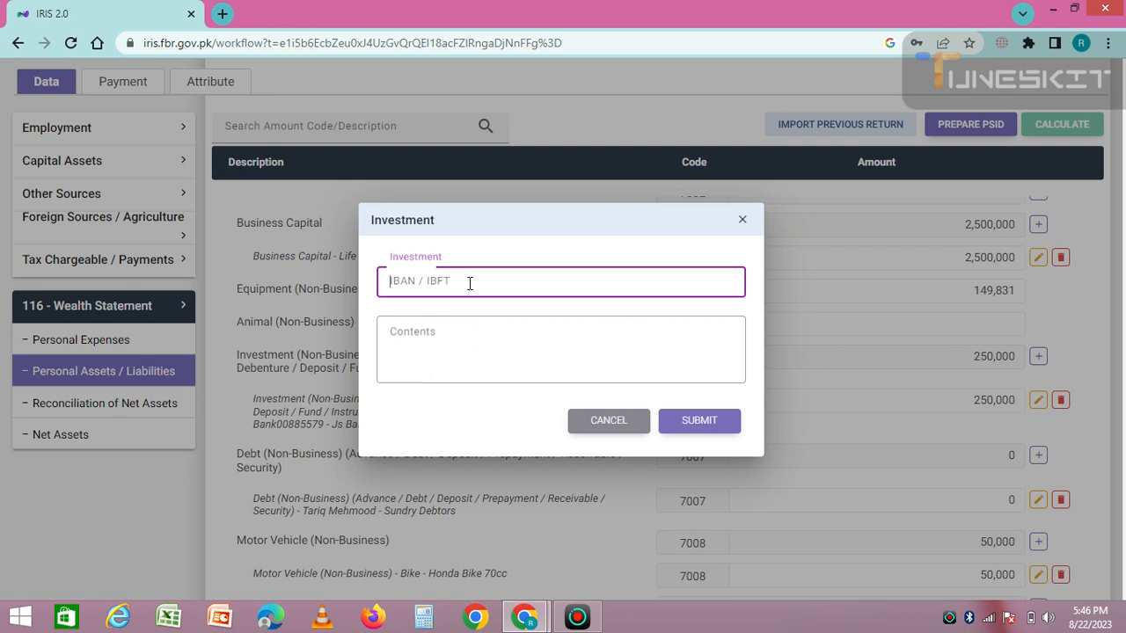
{"action": "left_click", "coordinate": [440, 327]}
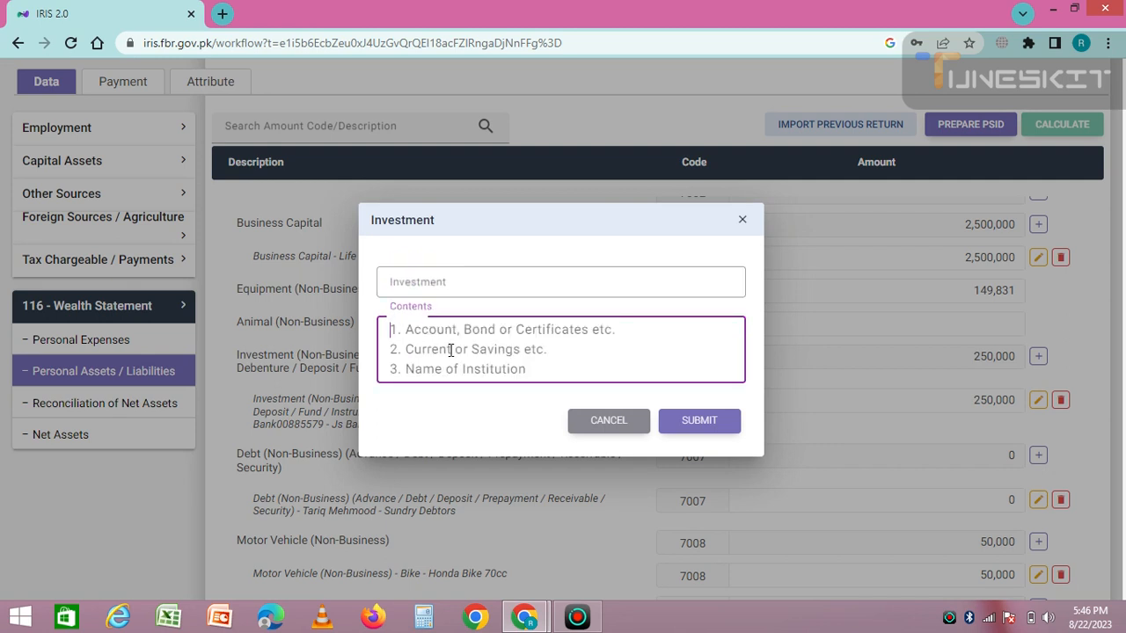
{"action": "left_click", "coordinate": [609, 422]}
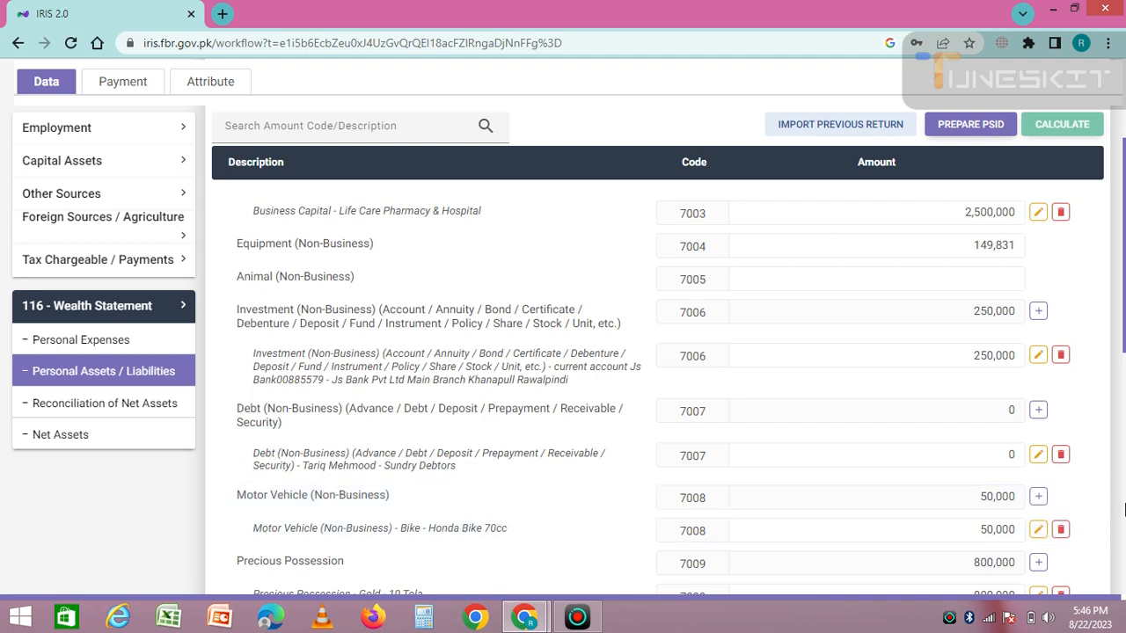
{"action": "scroll", "coordinate": [1123, 381], "scroll_direction": "down", "scroll_amount": 5}
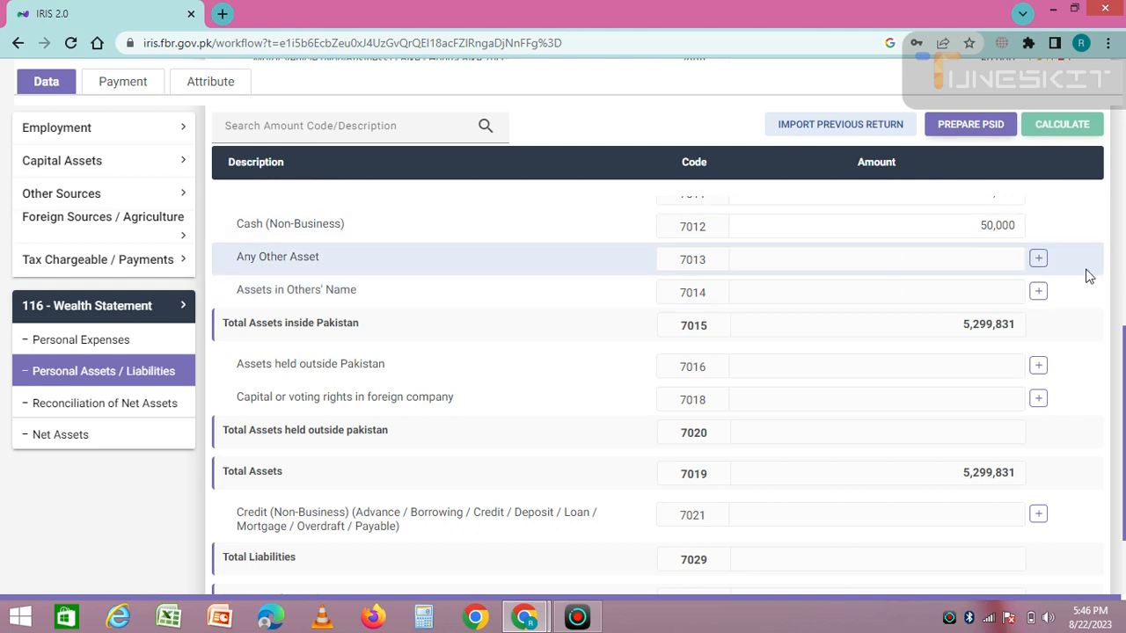
{"action": "scroll", "coordinate": [1088, 276], "scroll_direction": "up", "scroll_amount": 3}
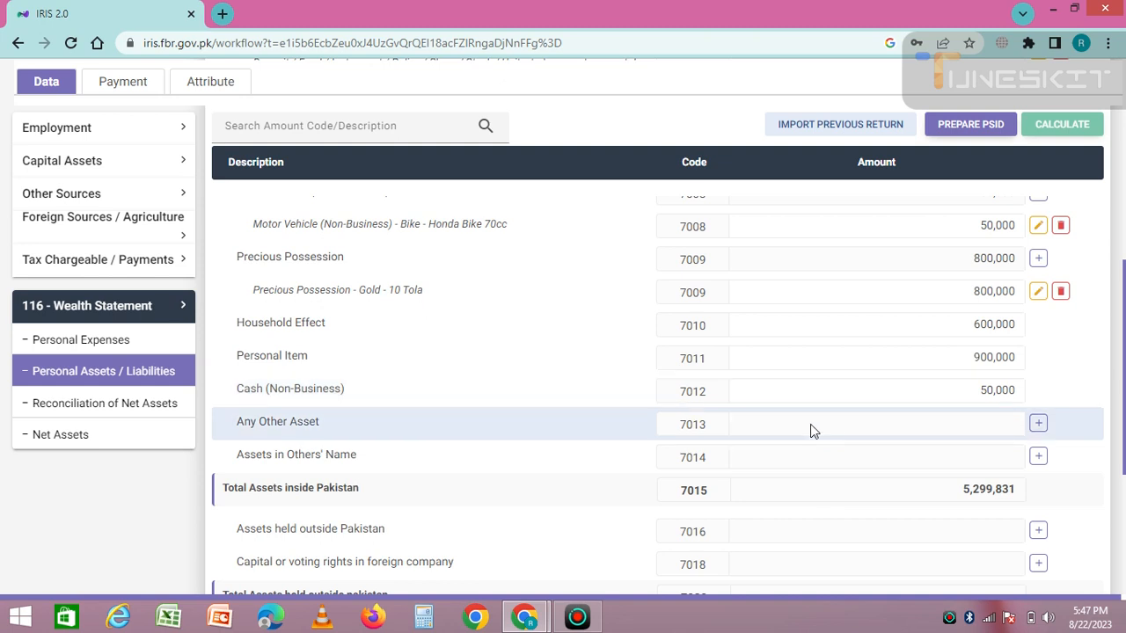
{"action": "left_click", "coordinate": [91, 404]}
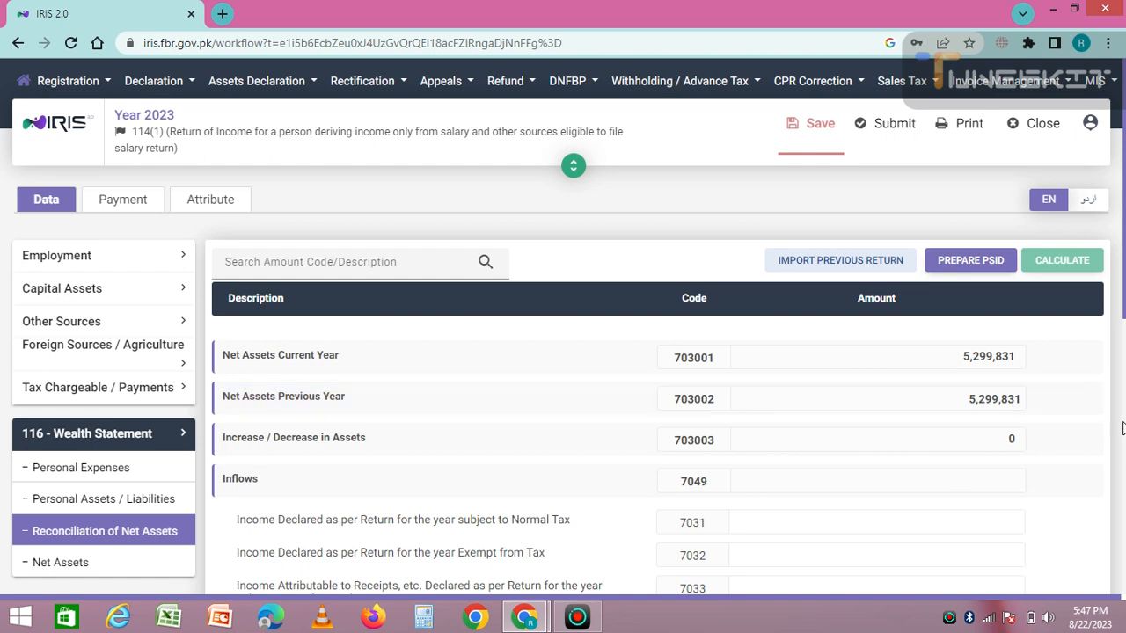
{"action": "scroll", "coordinate": [1123, 429], "scroll_direction": "down", "scroll_amount": 10}
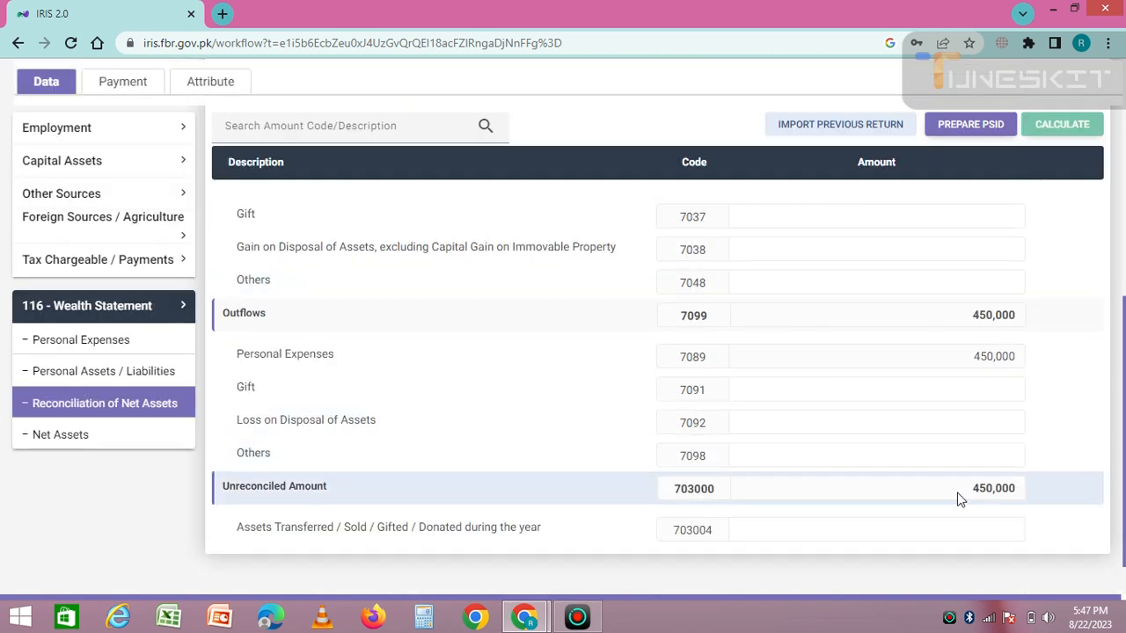
{"action": "scroll", "coordinate": [1125, 199], "scroll_direction": "up", "scroll_amount": 10}
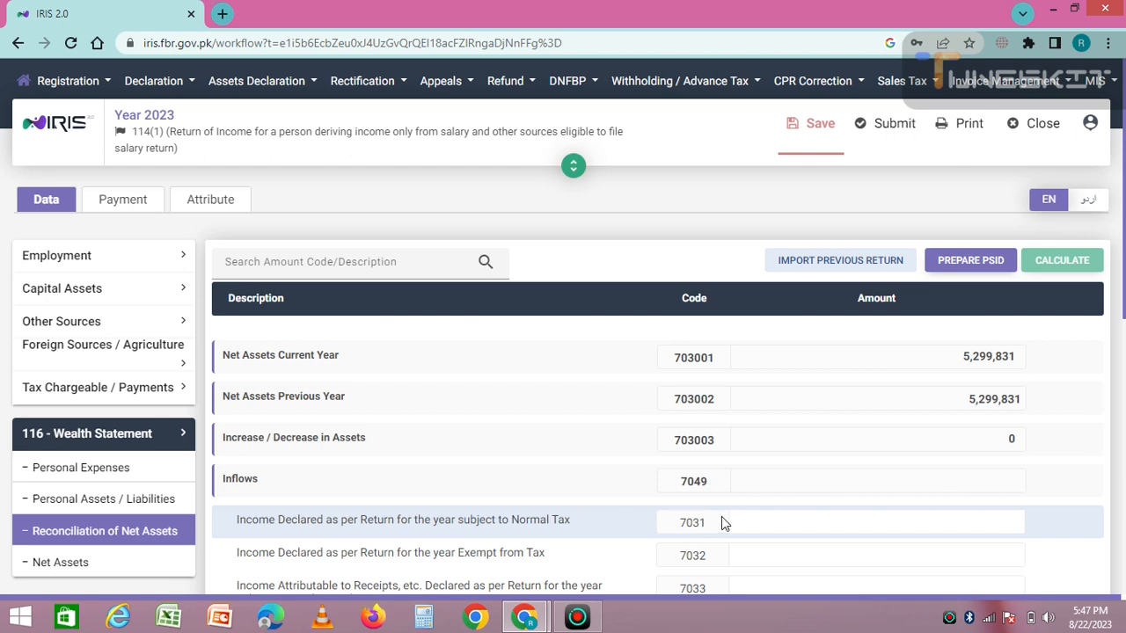
{"action": "left_click", "coordinate": [766, 519]}
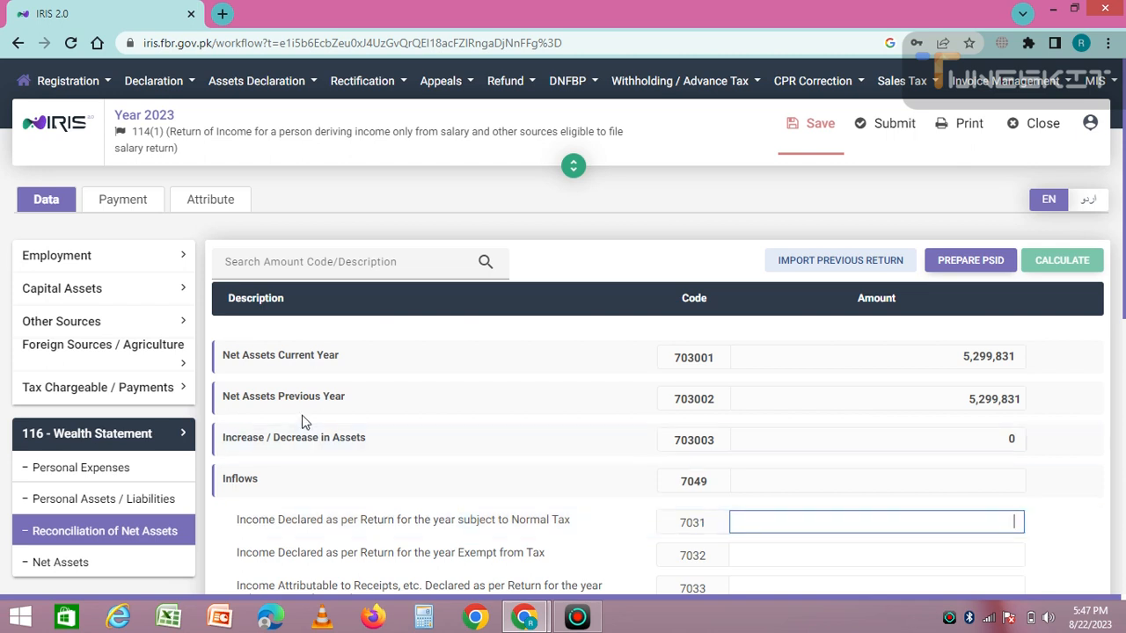
Check the Computations table: total income 580,000, deductible allowances 12,500, taxable income 567,500
{"action": "left_click", "coordinate": [80, 391]}
{"action": "scroll", "coordinate": [79, 392], "scroll_direction": "down", "scroll_amount": 1}
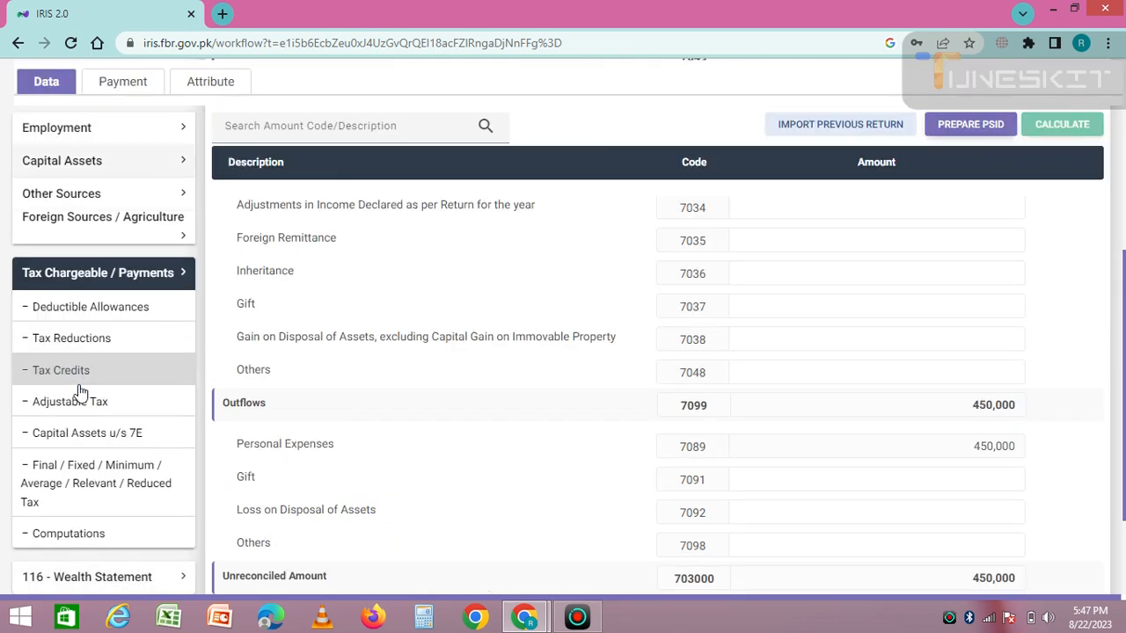
{"action": "left_click", "coordinate": [66, 534]}
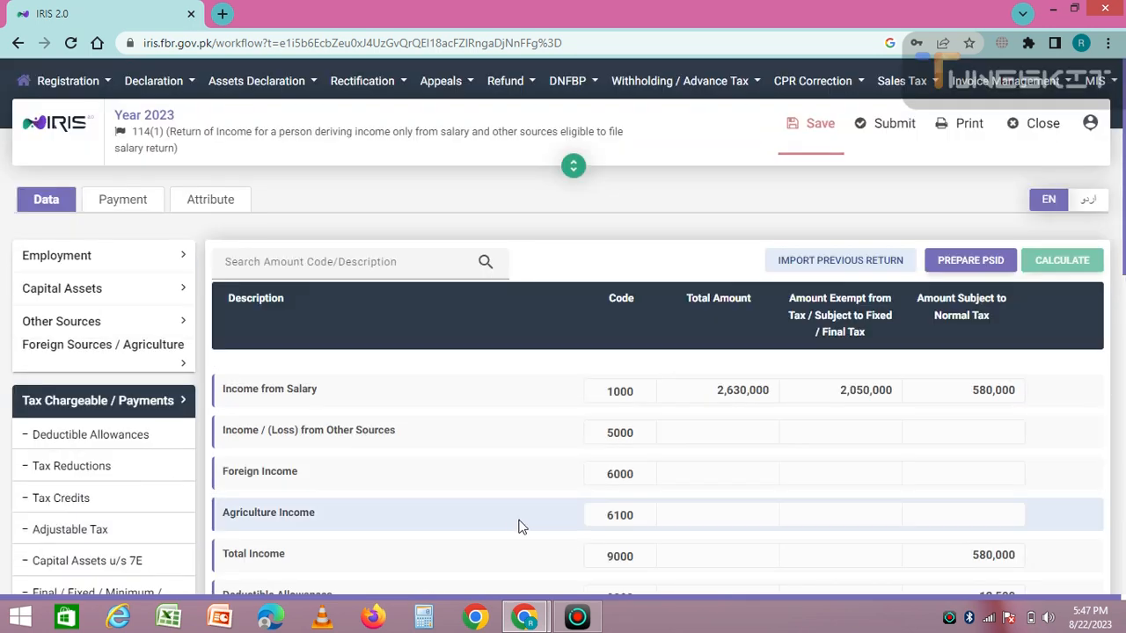
{"action": "scroll", "coordinate": [519, 526], "scroll_direction": "down", "scroll_amount": 2}
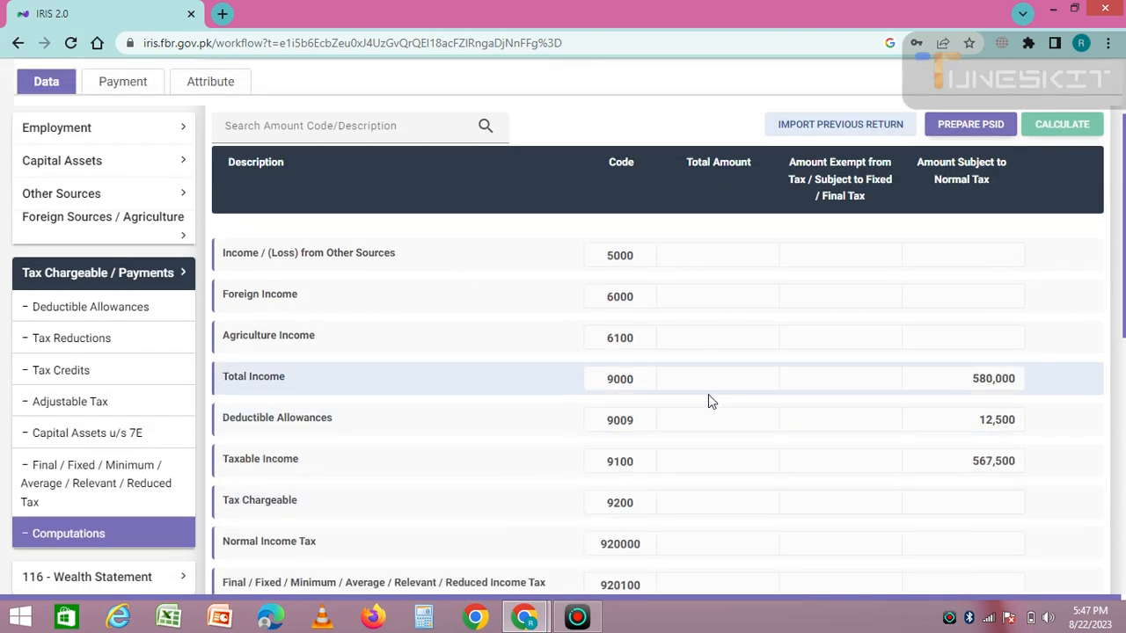
{"action": "double_click", "coordinate": [989, 379]}
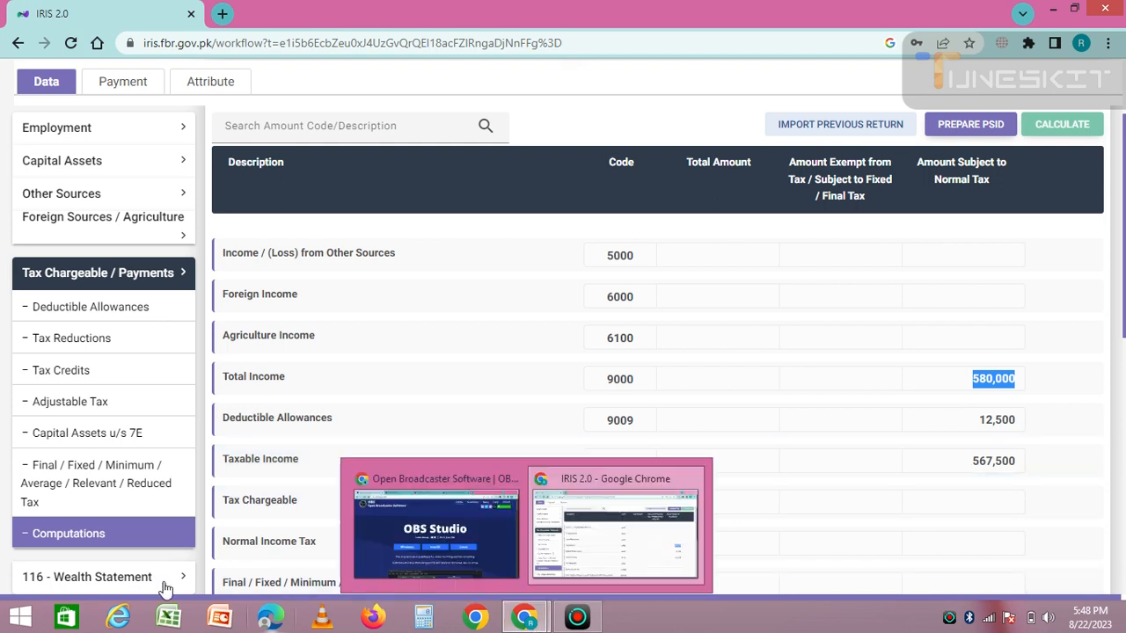
{"action": "left_click", "coordinate": [79, 274]}
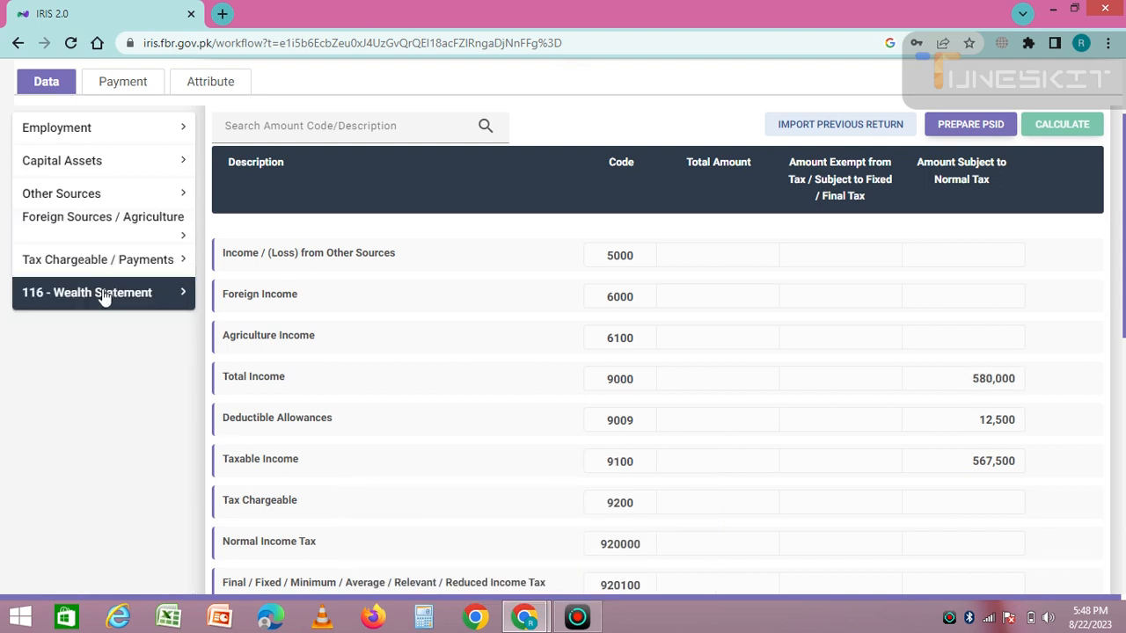
Enter 580,000 under code 7031 in the Reconciliation of Net Assets and recalculate
{"action": "left_click", "coordinate": [101, 298]}
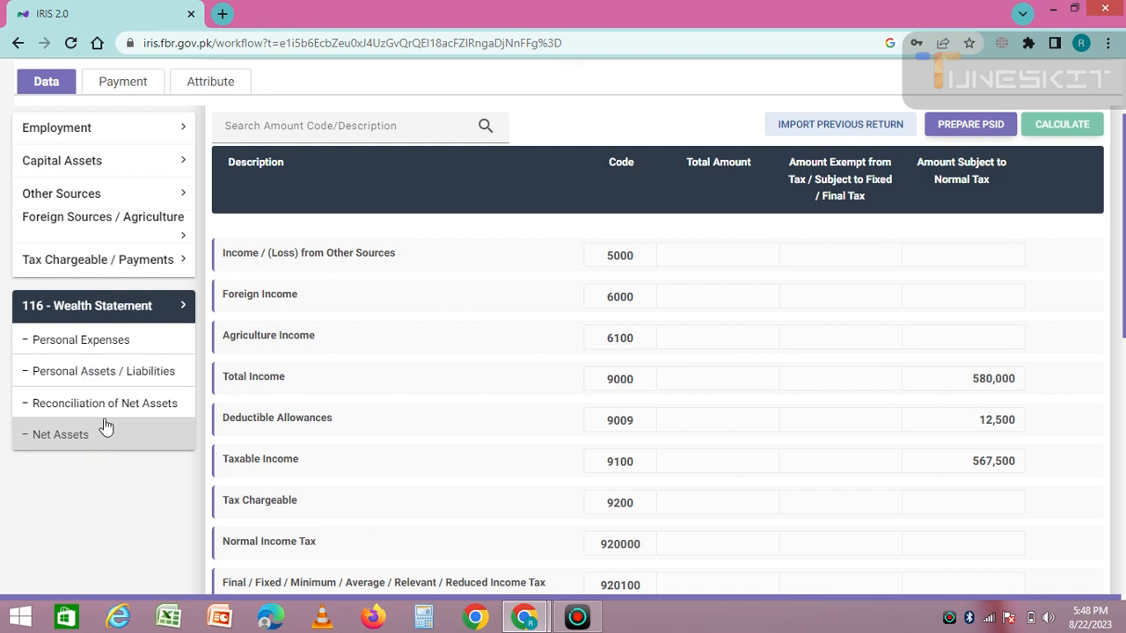
{"action": "left_click", "coordinate": [126, 405]}
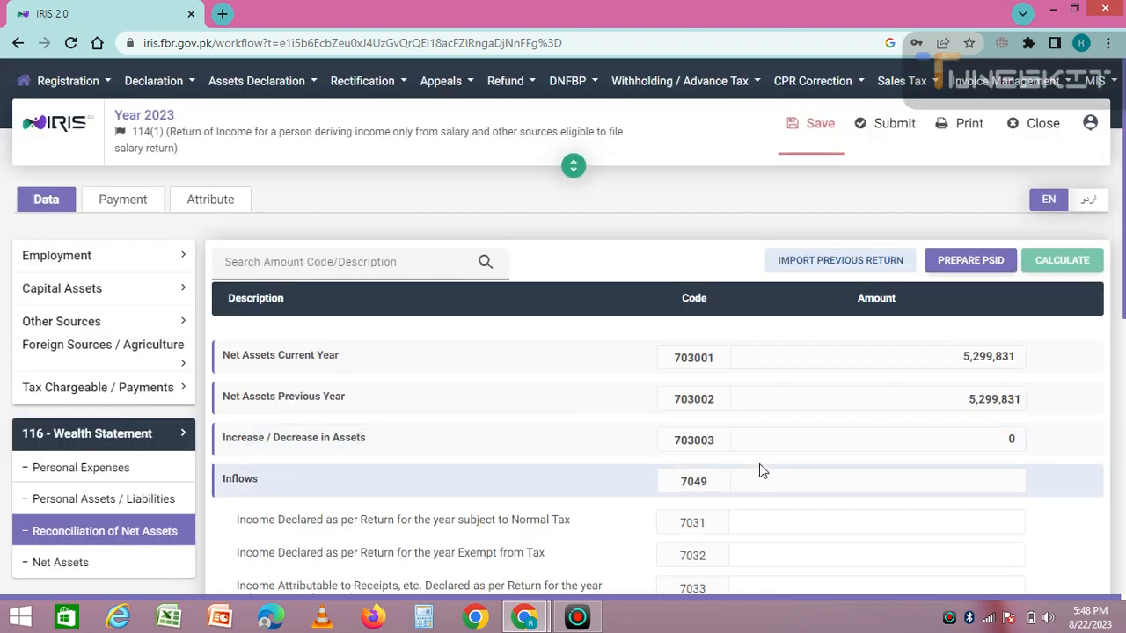
{"action": "left_click", "coordinate": [786, 517]}
{"action": "type", "text": "5800000"}
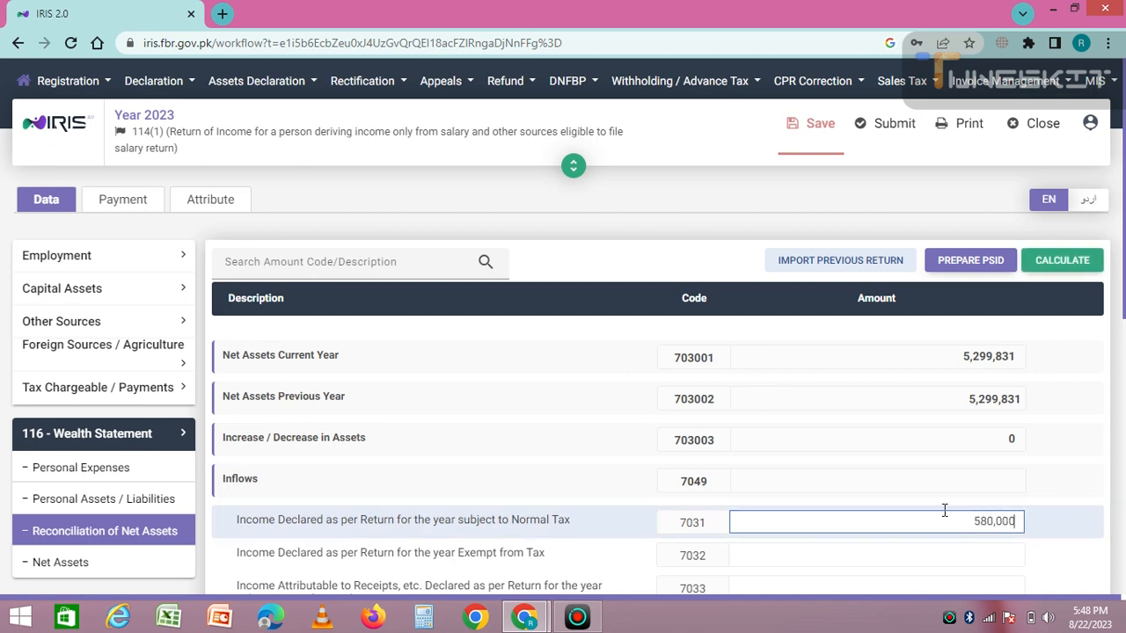
{"action": "left_click", "coordinate": [1062, 260]}
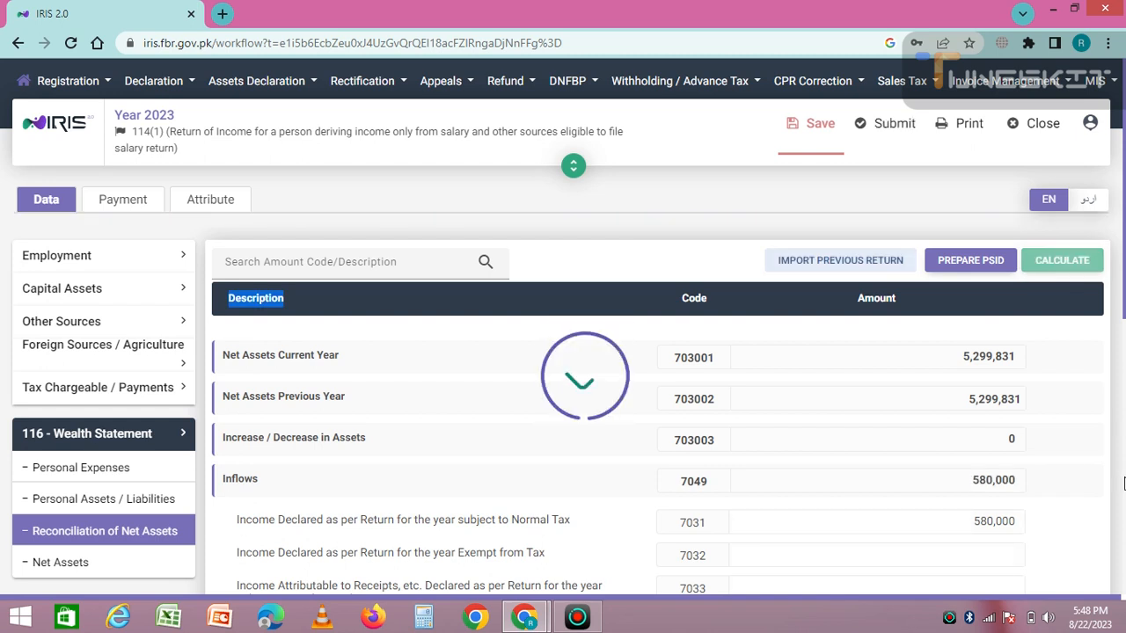
{"action": "left_click", "coordinate": [1124, 483]}
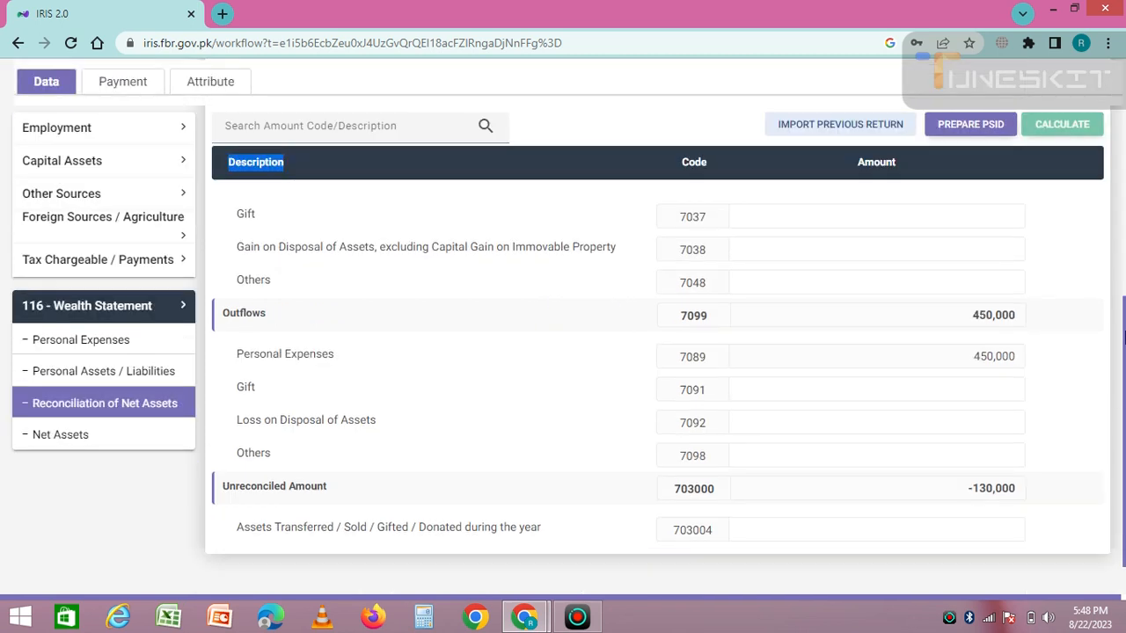
{"action": "scroll", "coordinate": [1123, 356], "scroll_direction": "up", "scroll_amount": 3}
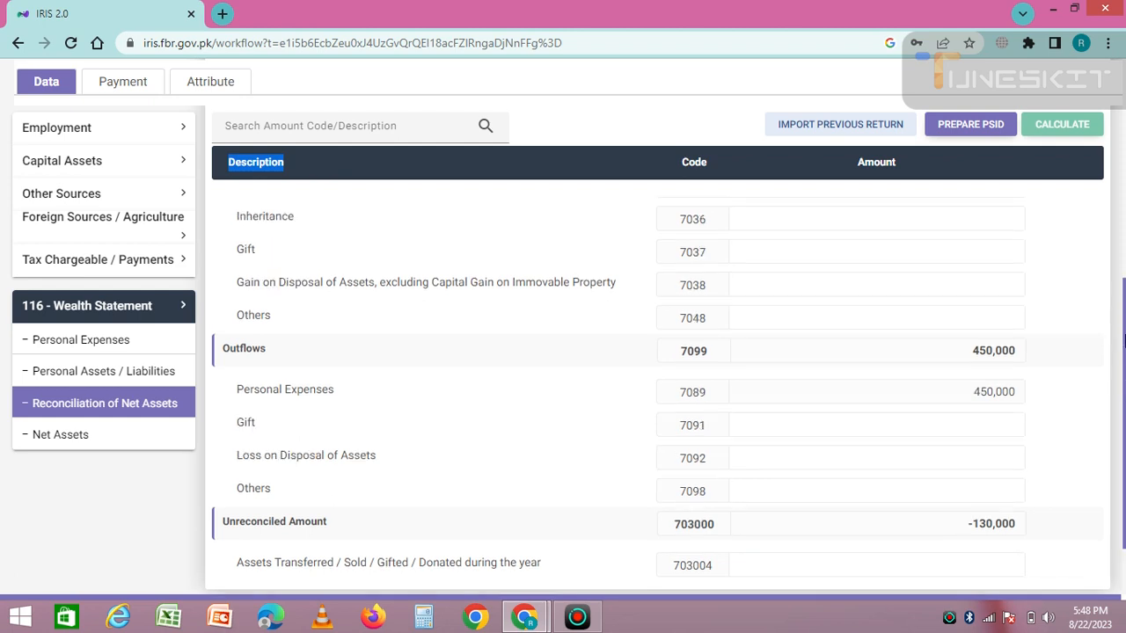
{"action": "scroll", "coordinate": [1123, 330], "scroll_direction": "down", "scroll_amount": 2}
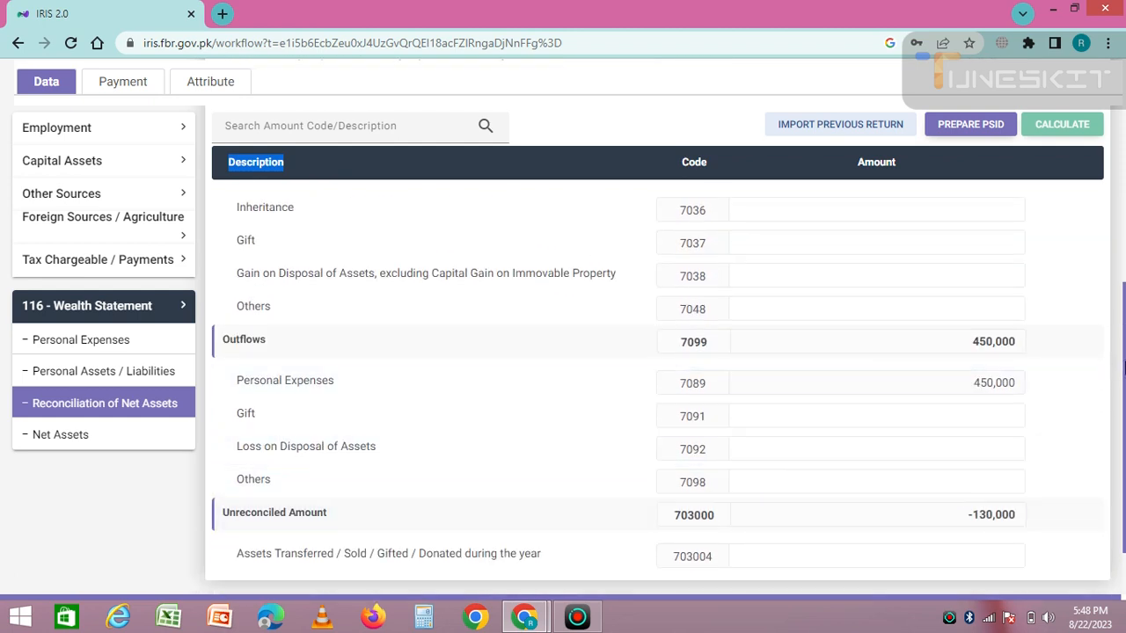
{"action": "left_click_drag", "start_coordinate": [1124, 357], "coordinate": [1124, 350]}
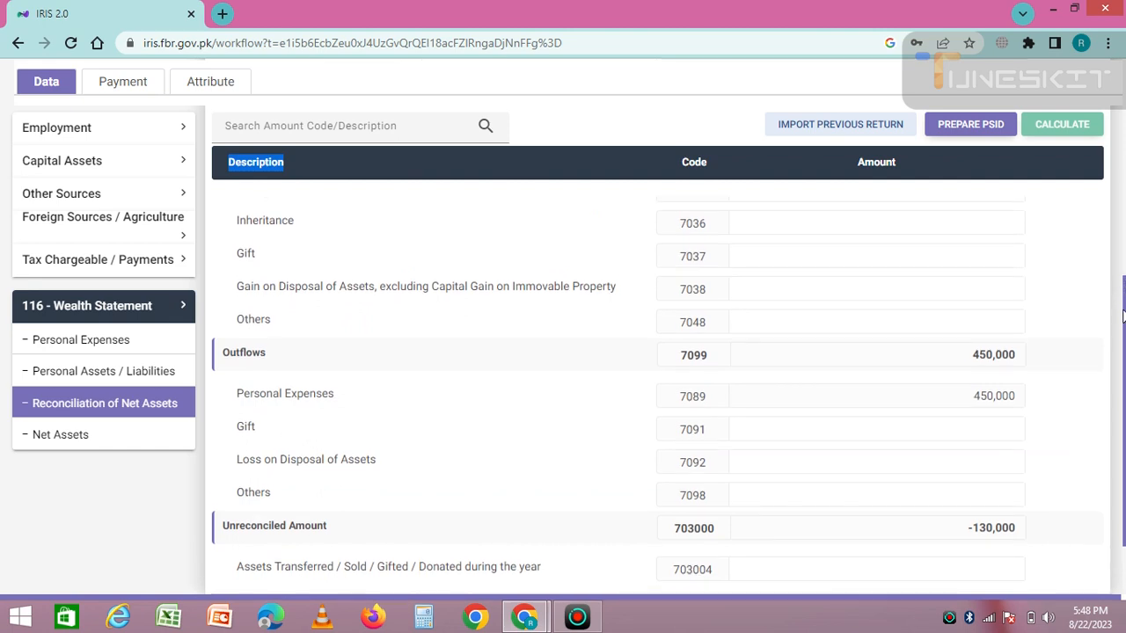
Enter 130,000 under Others outflows (7098), recalculate to zero unreconciled, and save the return
{"action": "double_click", "coordinate": [995, 527]}
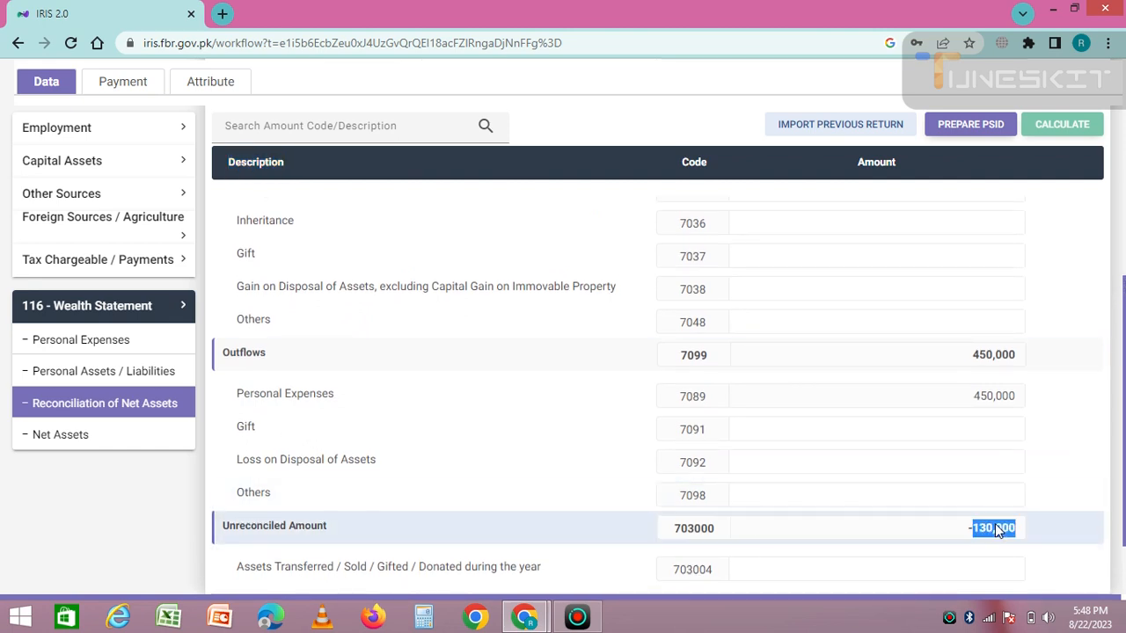
{"action": "left_click", "coordinate": [921, 494]}
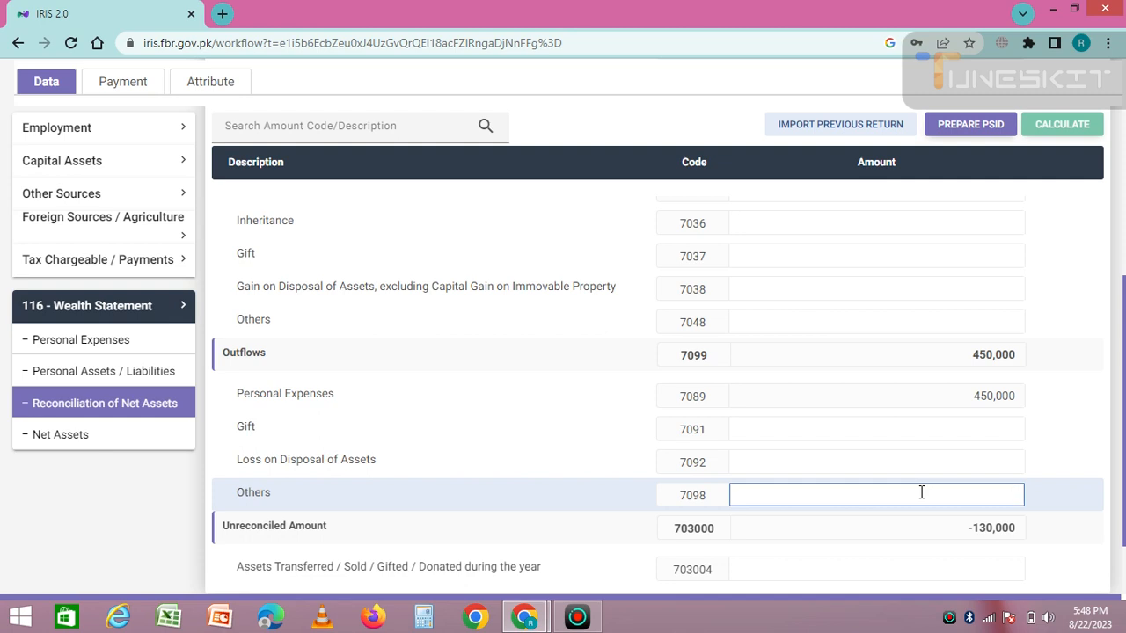
{"action": "type", "text": "130,00"}
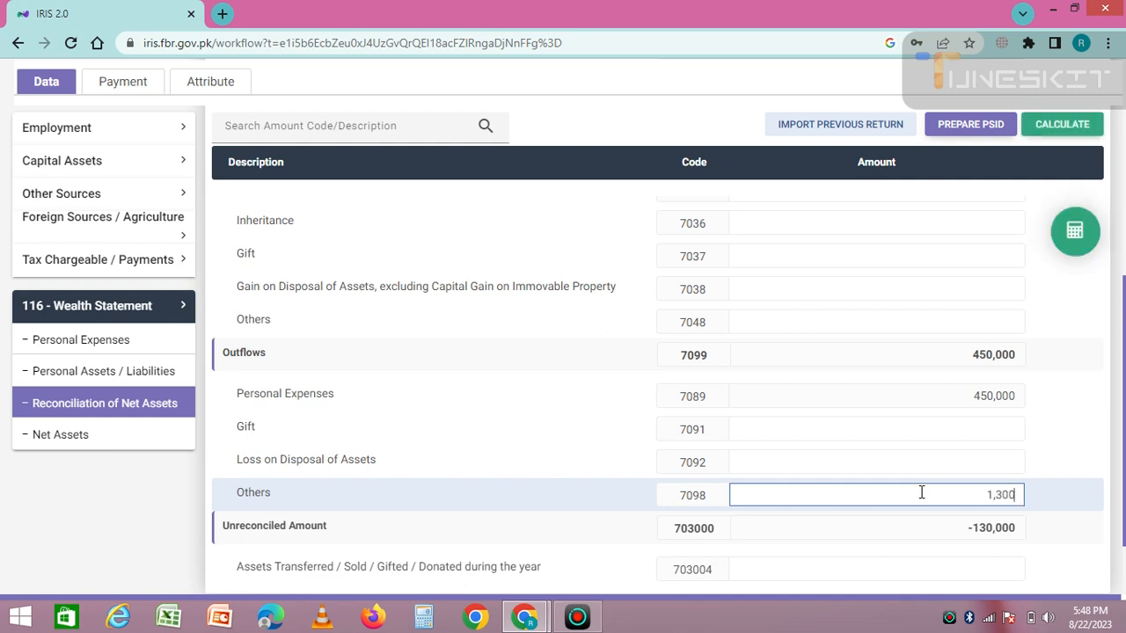
{"action": "type", "text": "0"}
{"action": "left_click", "coordinate": [1070, 126]}
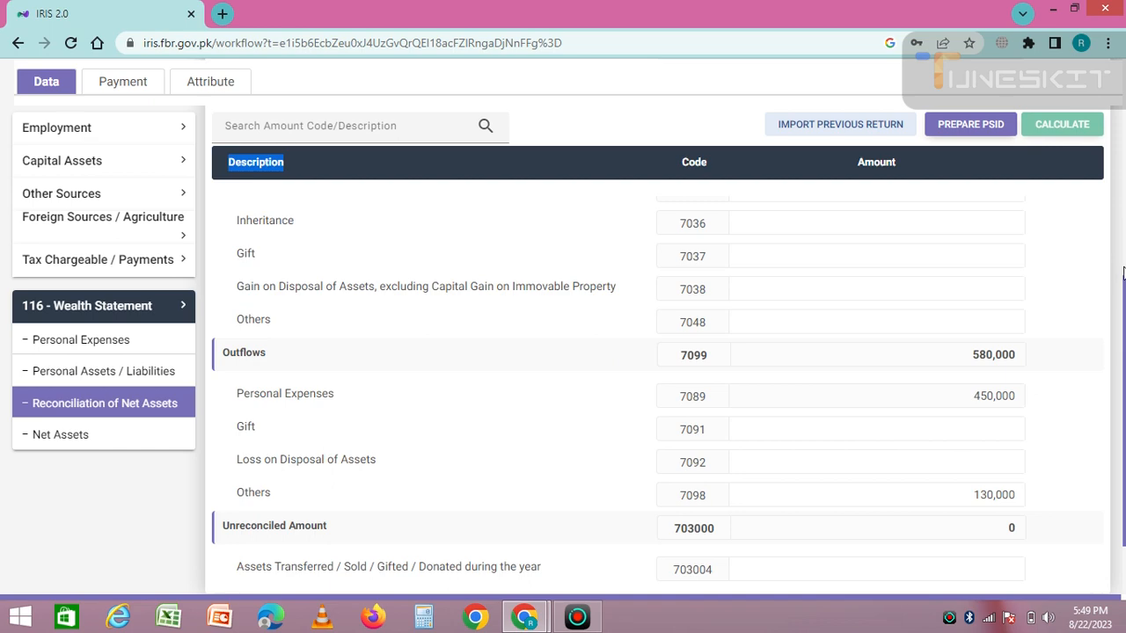
{"action": "scroll", "coordinate": [1122, 255], "scroll_direction": "up", "scroll_amount": 5}
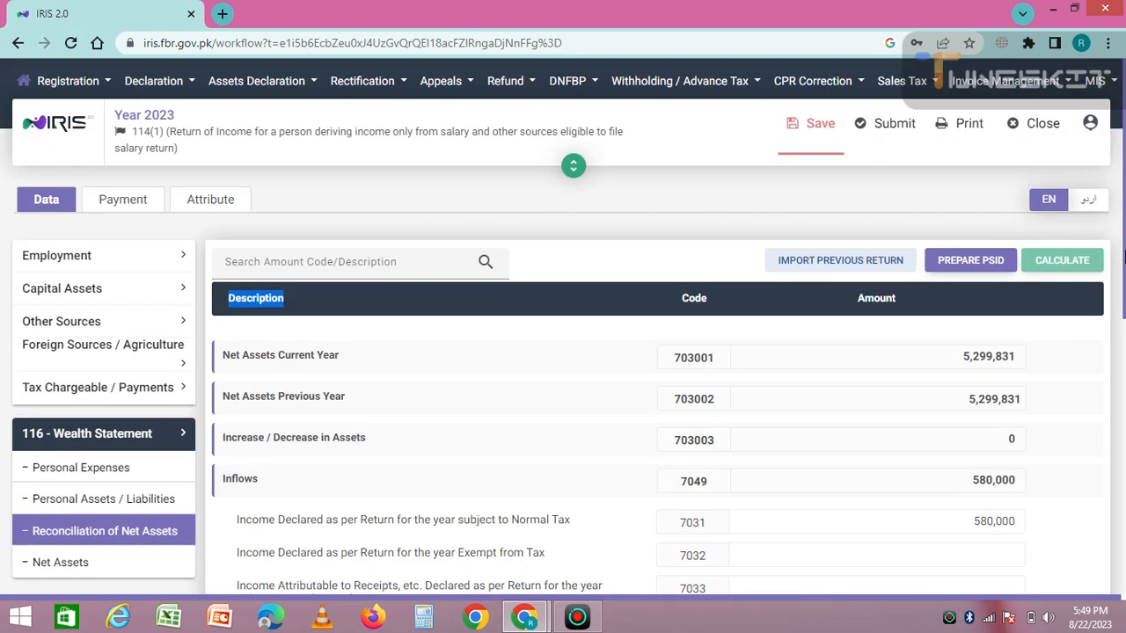
{"action": "scroll", "coordinate": [1123, 438], "scroll_direction": "down", "scroll_amount": 5}
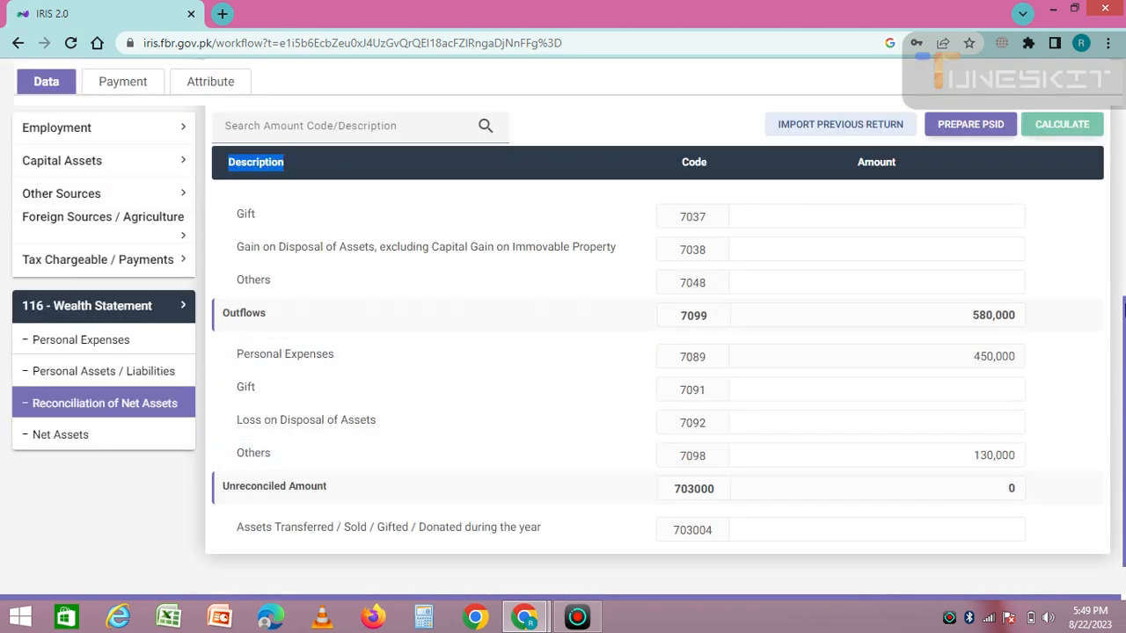
{"action": "scroll", "coordinate": [1118, 75], "scroll_direction": "up", "scroll_amount": 5}
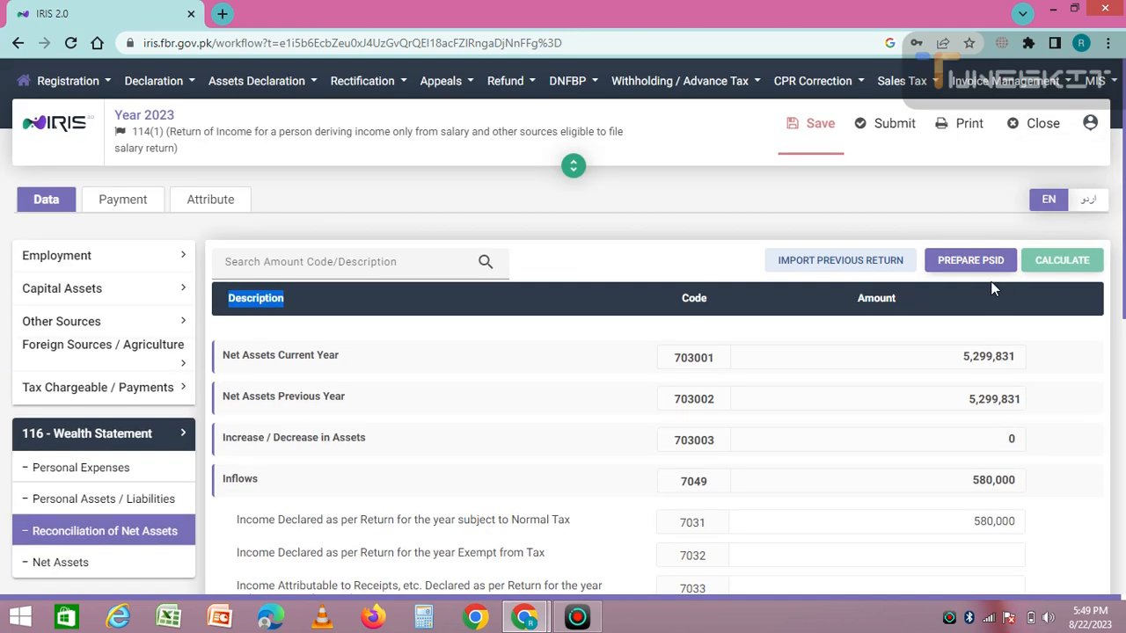
{"action": "left_click", "coordinate": [815, 128]}
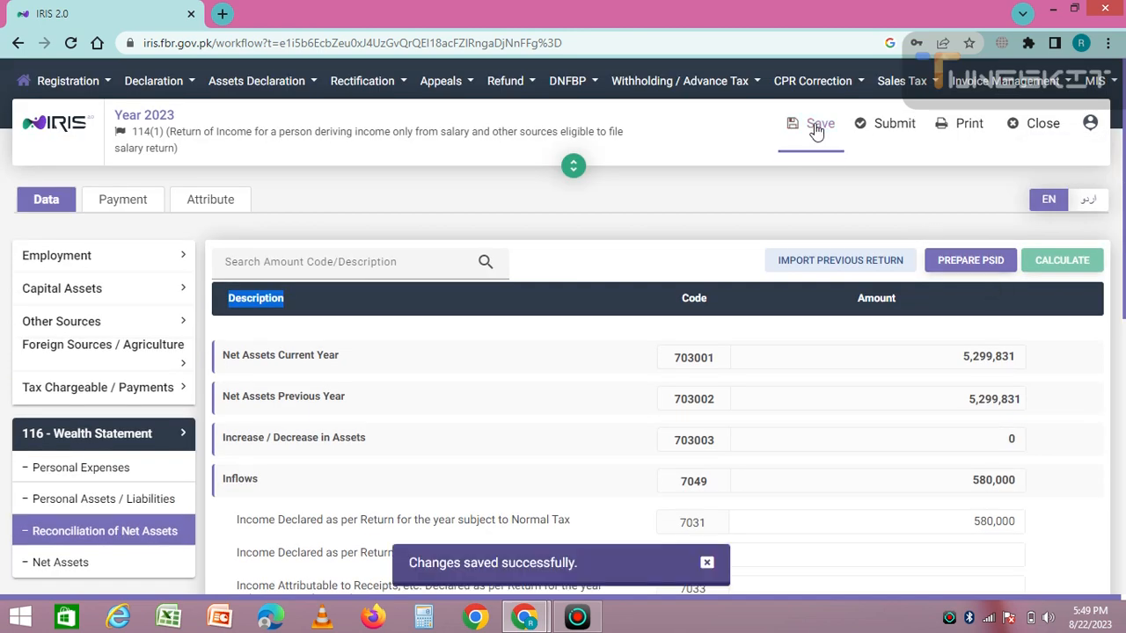
Submit the return for verification and fill the 4-digit PIN field from the saved suggestion
{"action": "left_click", "coordinate": [889, 132]}
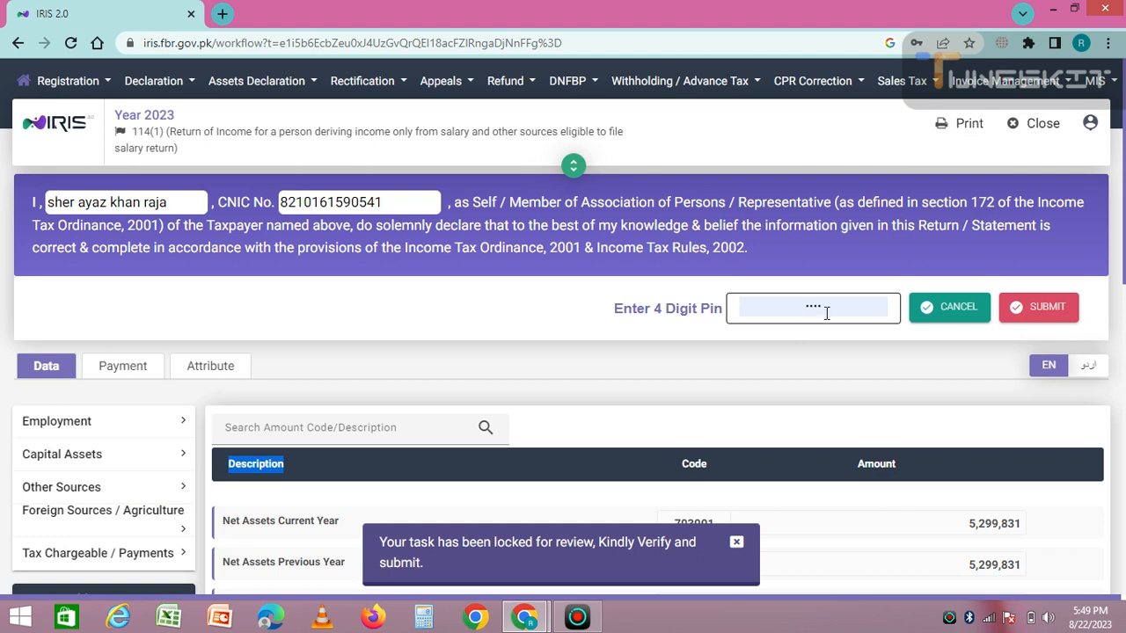
{"action": "left_click", "coordinate": [833, 309]}
{"action": "left_click", "coordinate": [833, 309]}
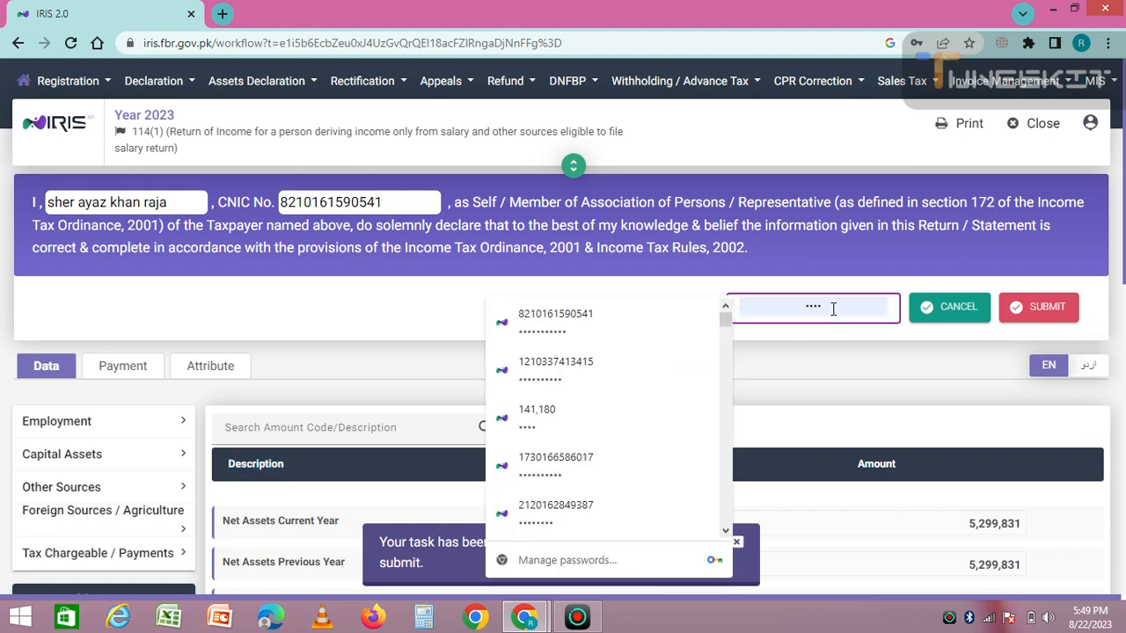